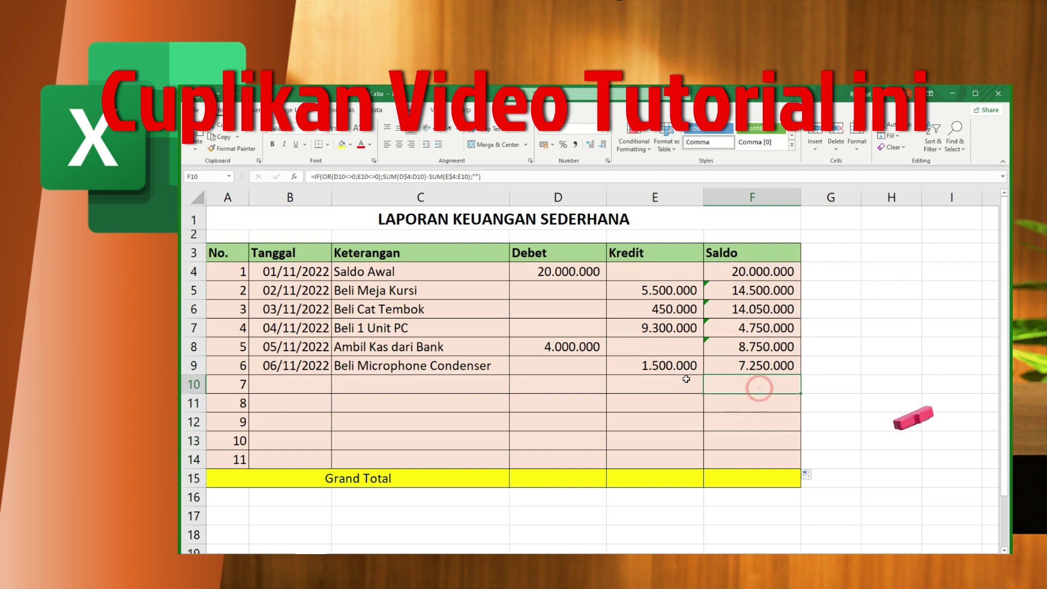
Step: Fill transaction row 7 with the date 07/11/2022, the description "Beli printer" and a Kredit amount of 2500000
click(732, 402)
click(610, 387)
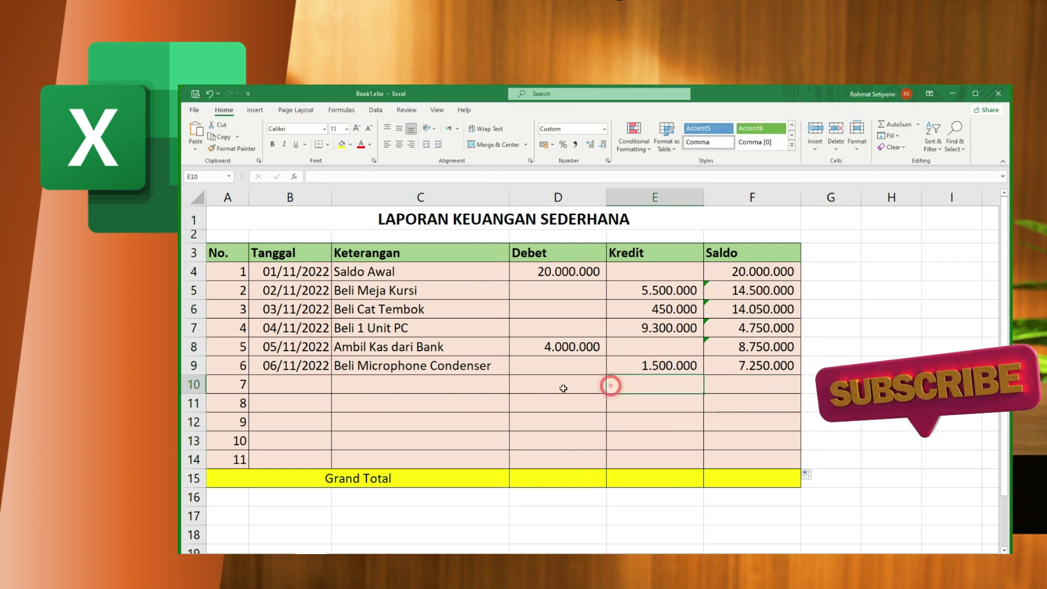
click(563, 388)
click(292, 384)
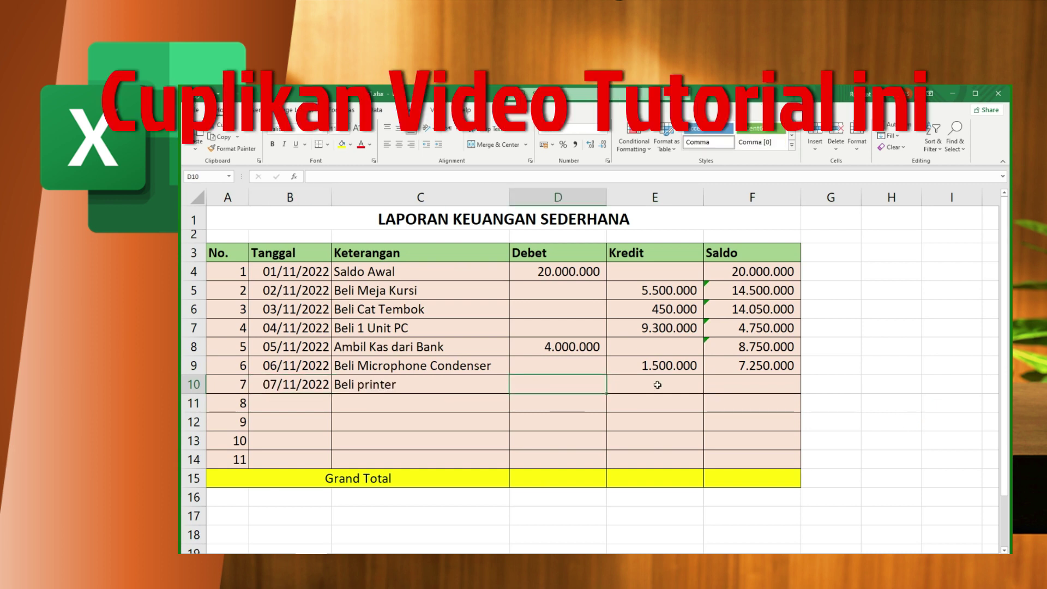
click(658, 383)
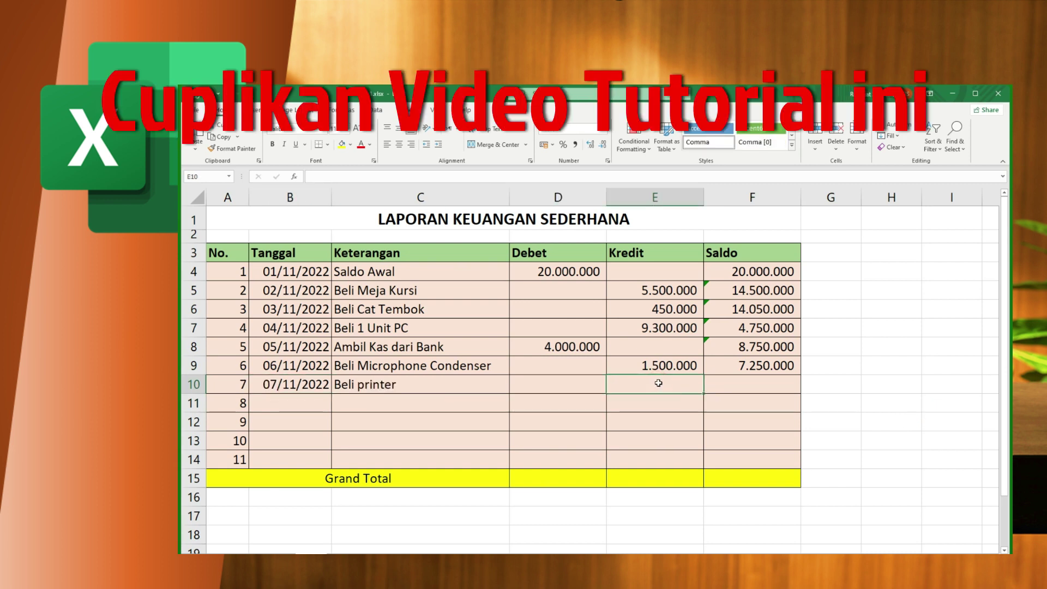
text(2500000)
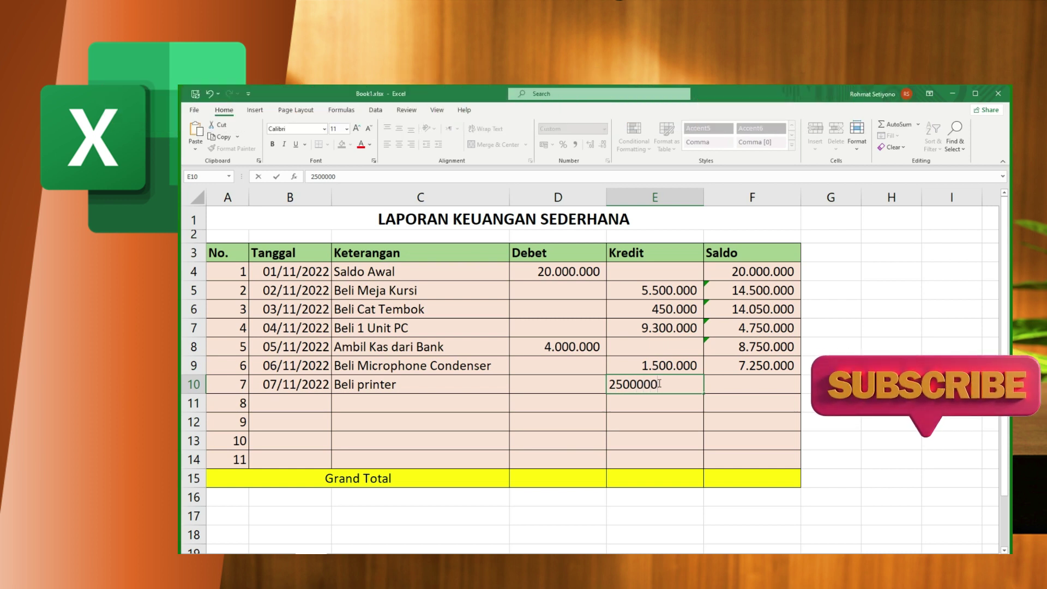
key(Return)
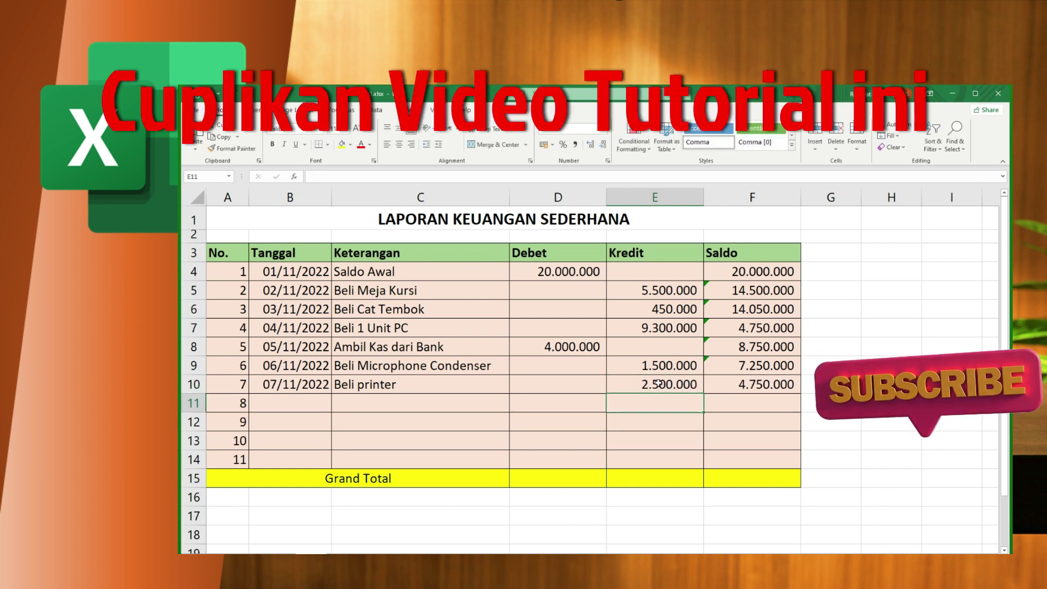
click(756, 386)
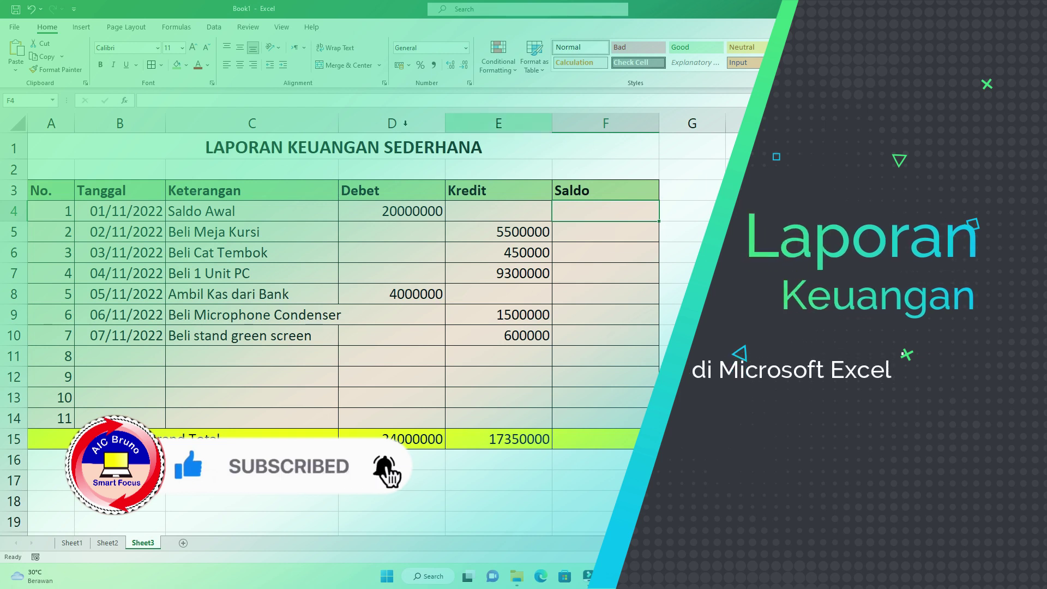
click(316, 156)
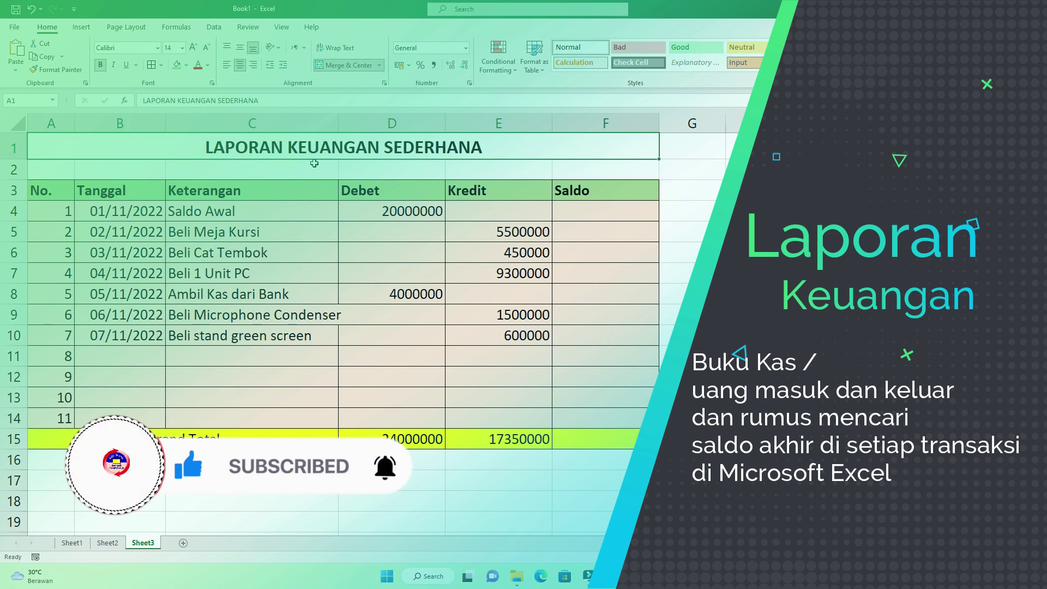
click(383, 190)
click(598, 194)
click(602, 211)
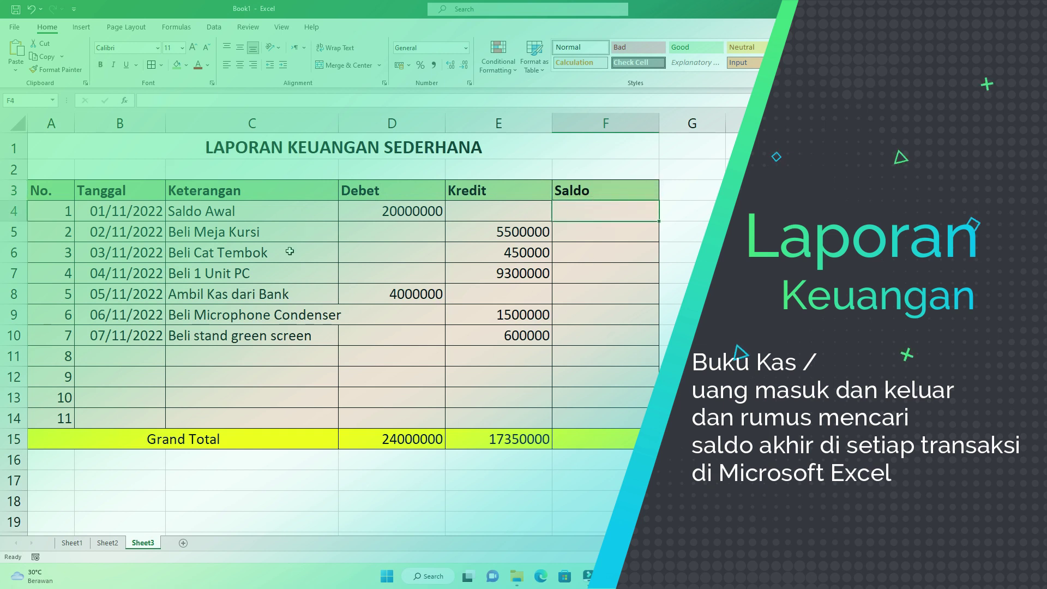
Step: Widen the Keterangan column so that "Beli Microphone Condenser" fits inside its cell
drag(338, 123, 361, 124)
click(277, 230)
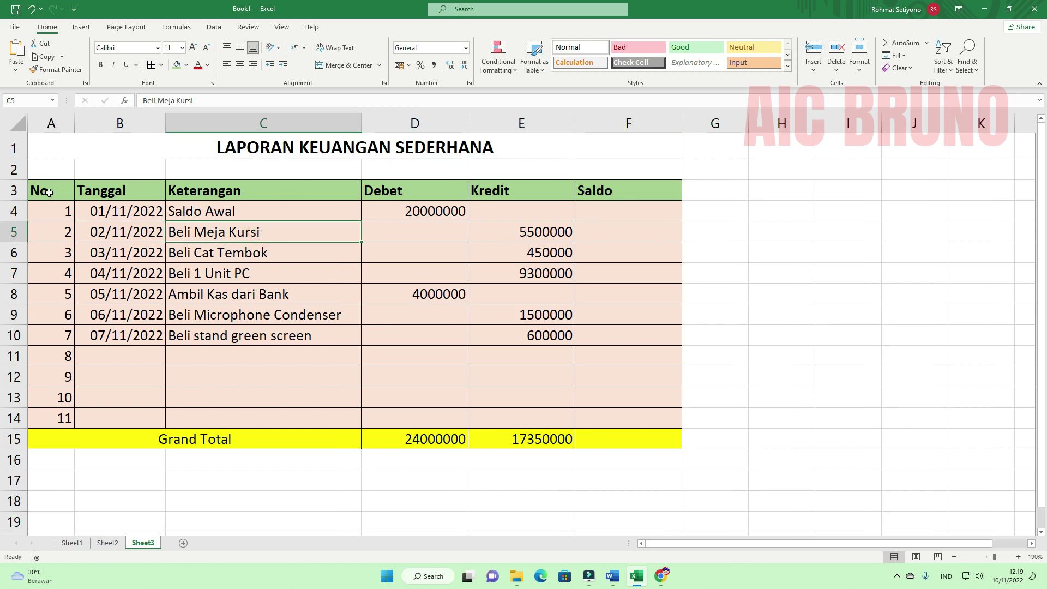
Step: Review the report's column headings from No. to Saldo, the Saldo cells and the Grand Total row
click(49, 192)
click(101, 190)
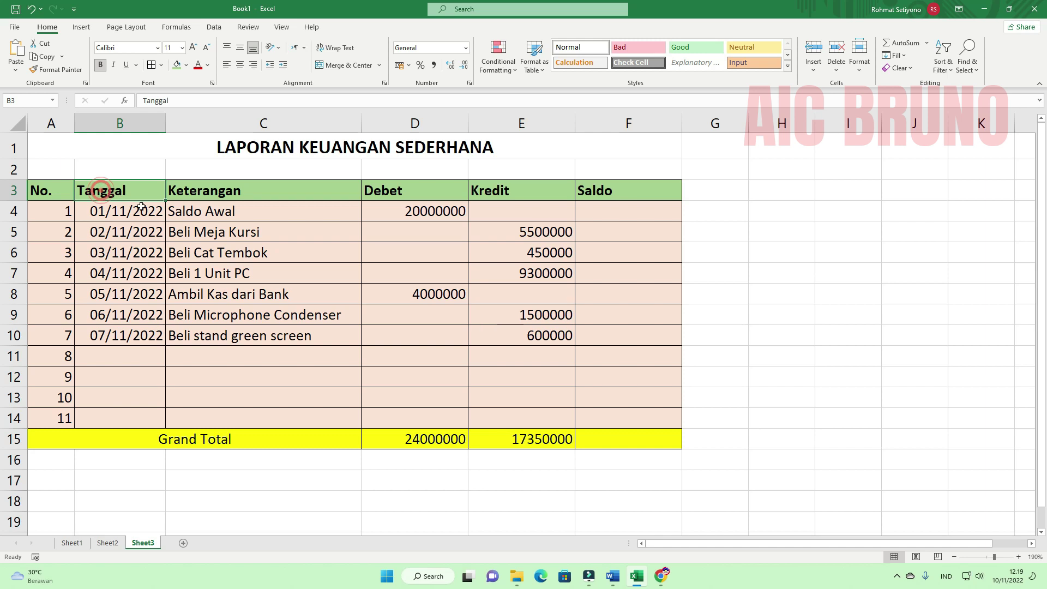
click(245, 193)
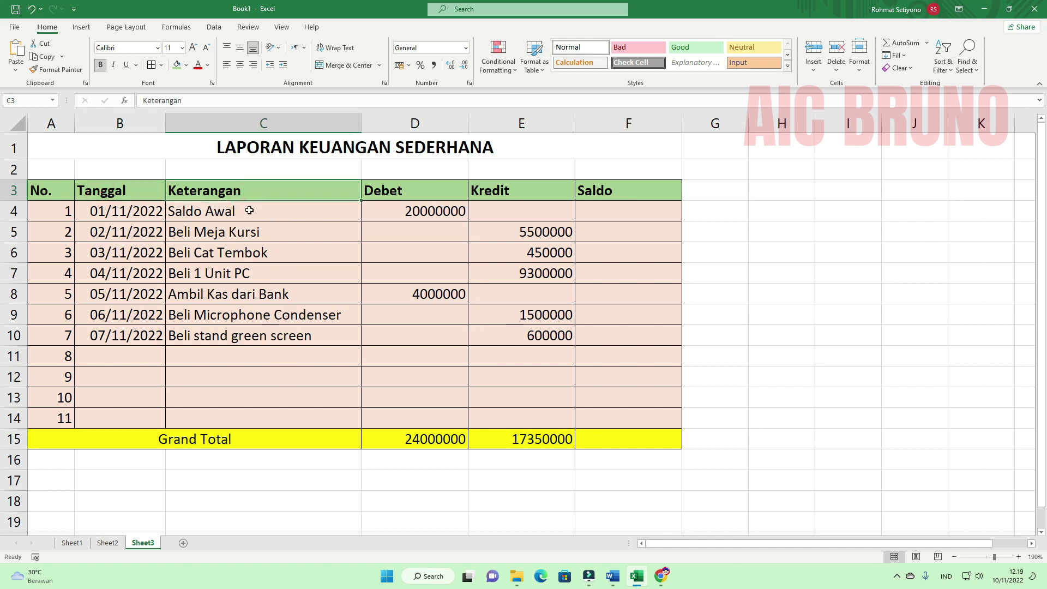
click(410, 192)
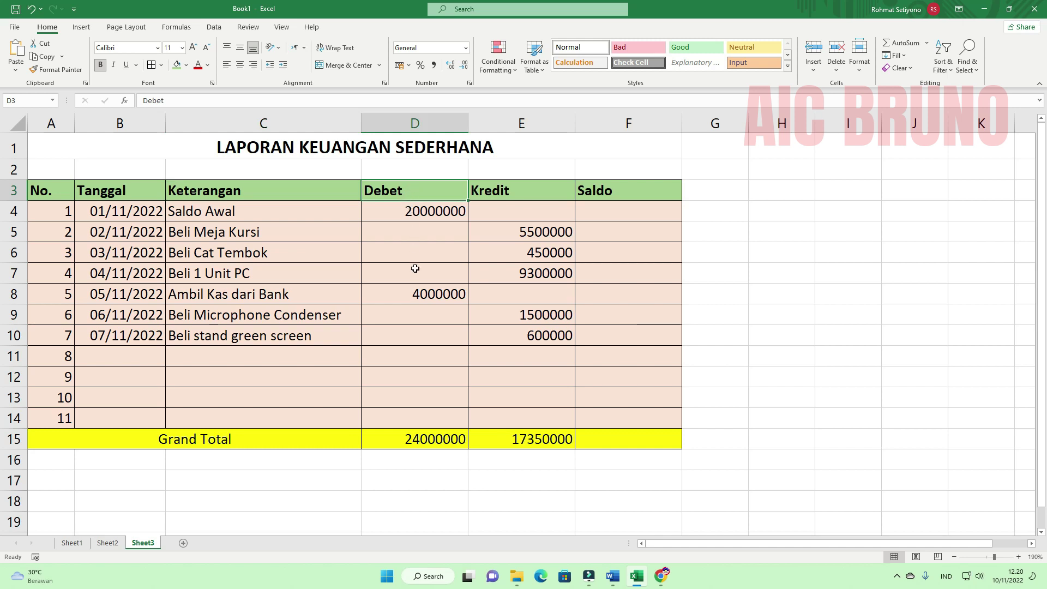
click(505, 195)
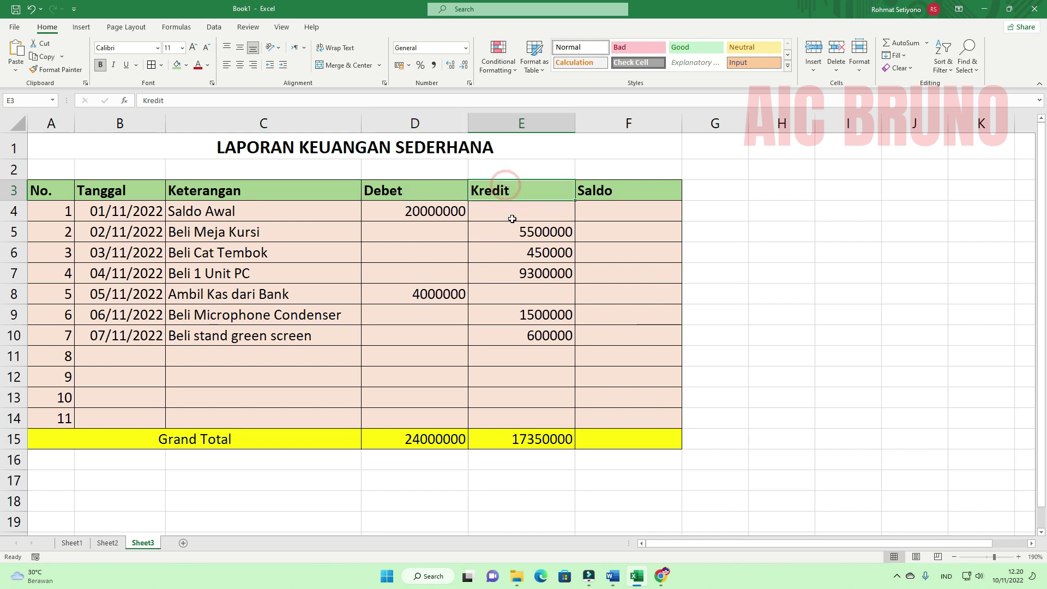
click(599, 209)
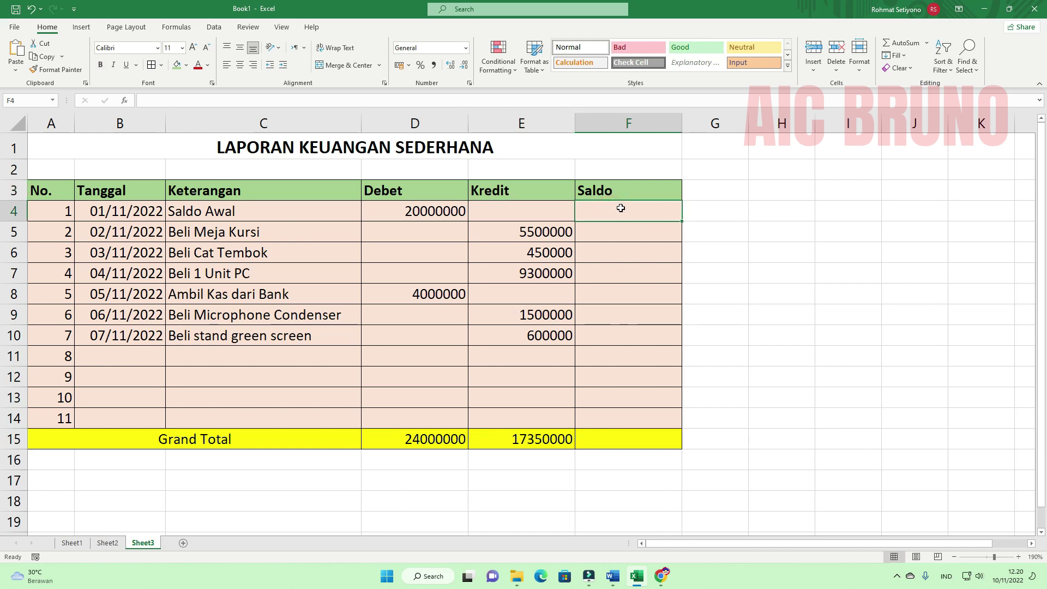
click(619, 439)
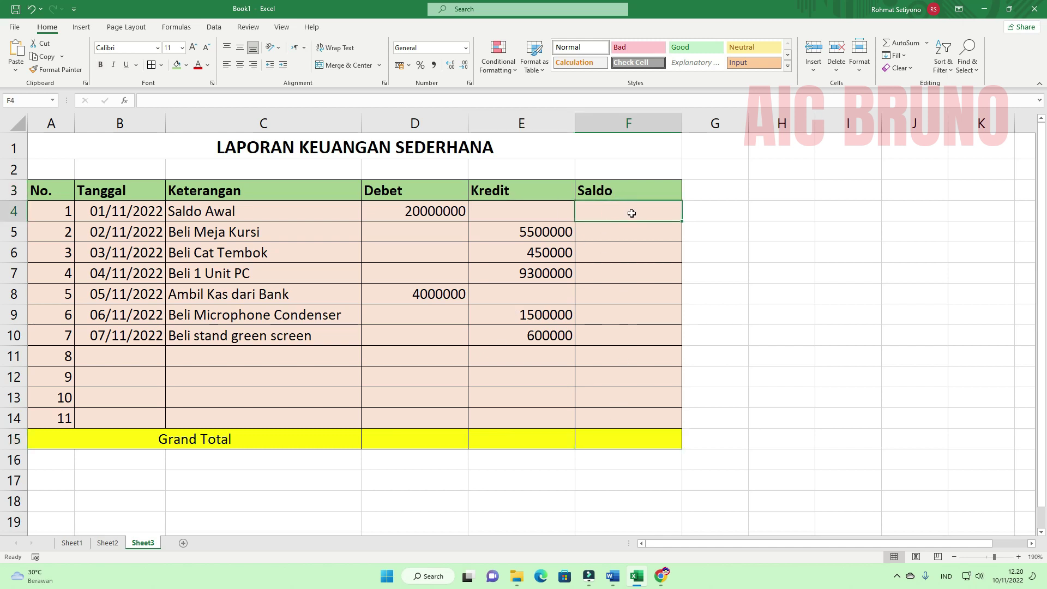
click(629, 215)
click(620, 234)
click(628, 381)
click(635, 211)
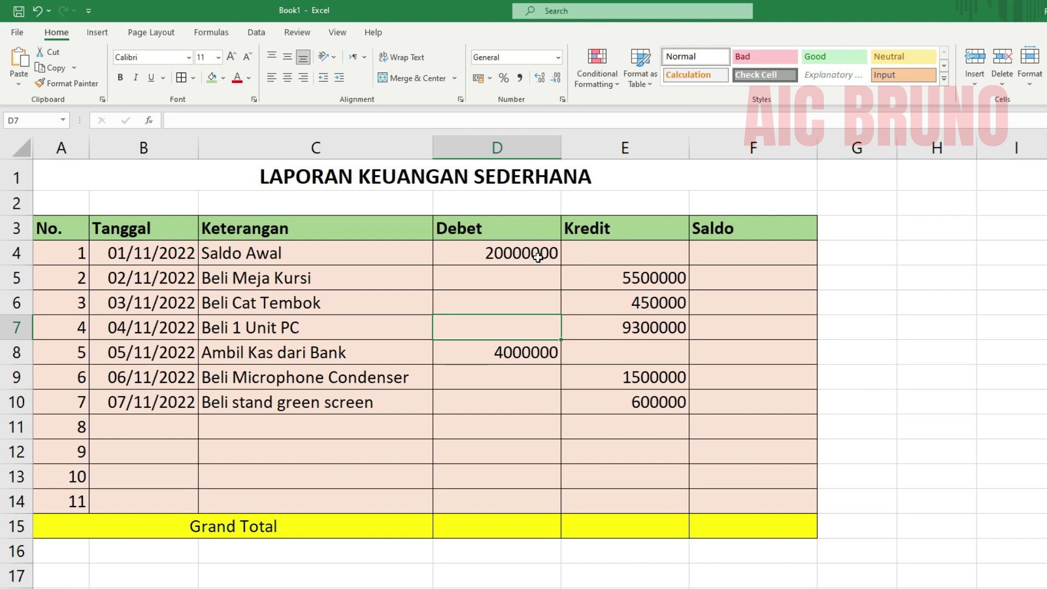
Step: Apply the comma number format to the Debet, Kredit and Saldo cells D4:F15, including the Grand Total row
click(540, 290)
click(515, 250)
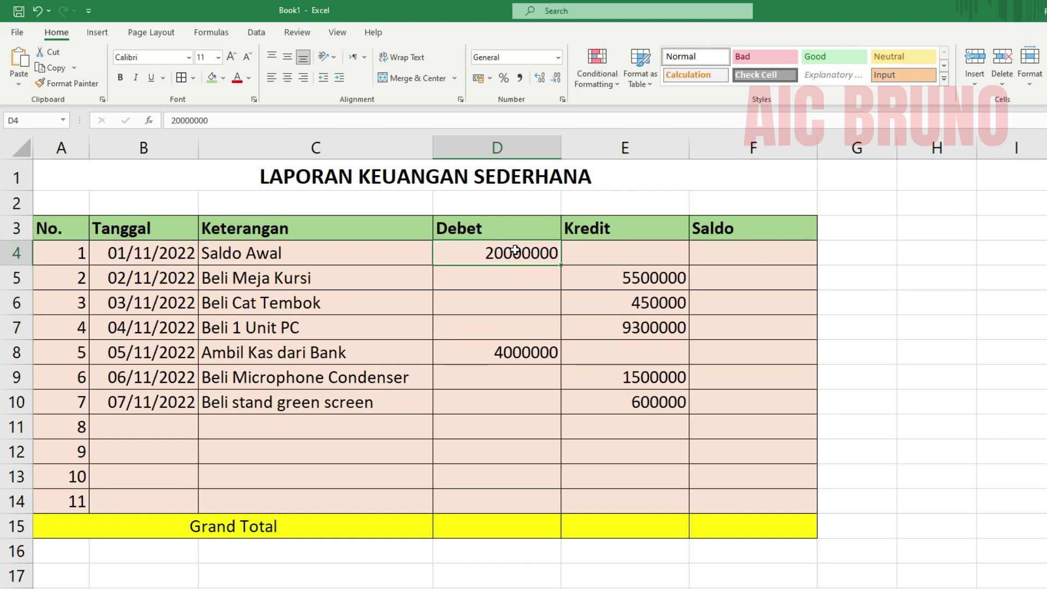
click(520, 79)
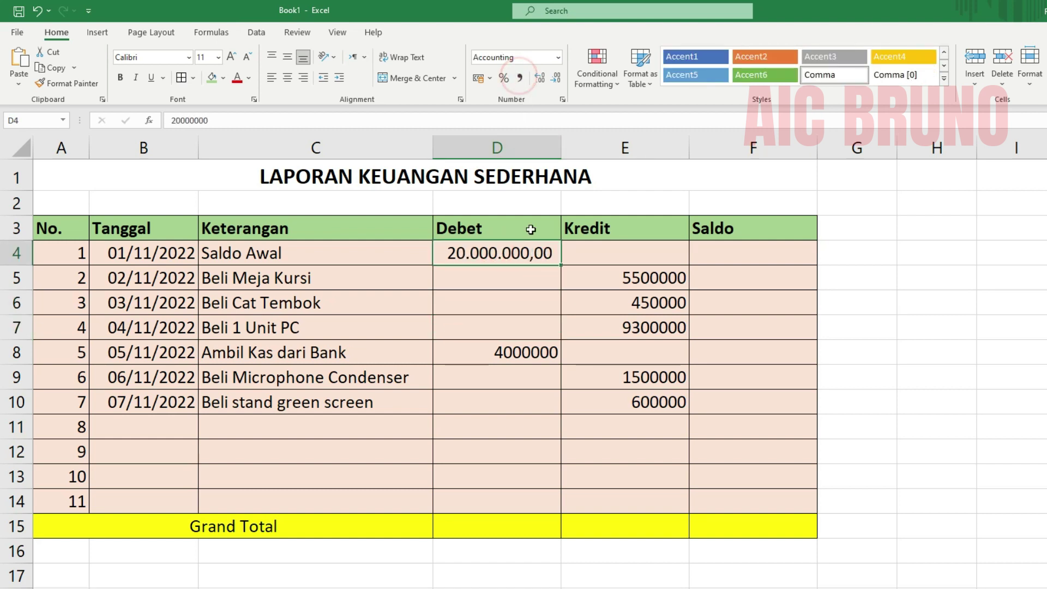
click(522, 277)
drag(494, 249, 758, 523)
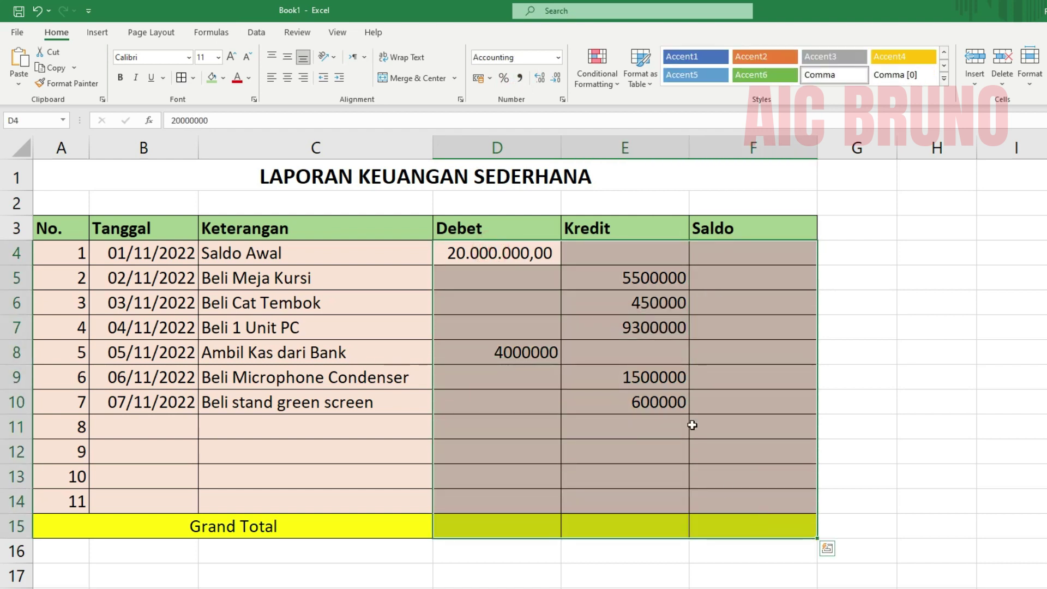
click(521, 79)
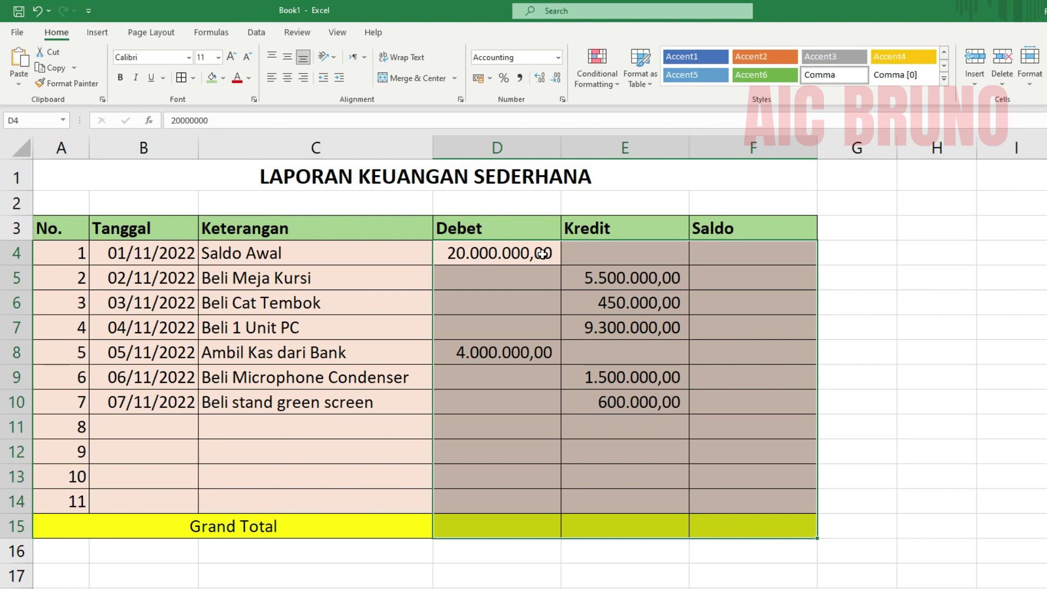
Step: Remove both decimal places from the amounts in D4:F15
click(556, 78)
click(557, 79)
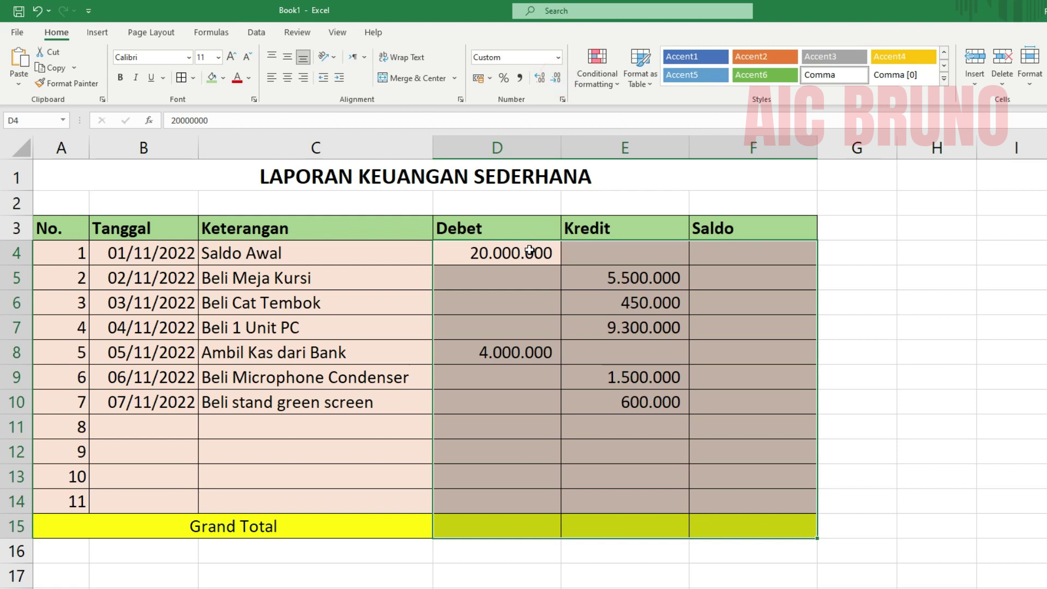
click(668, 423)
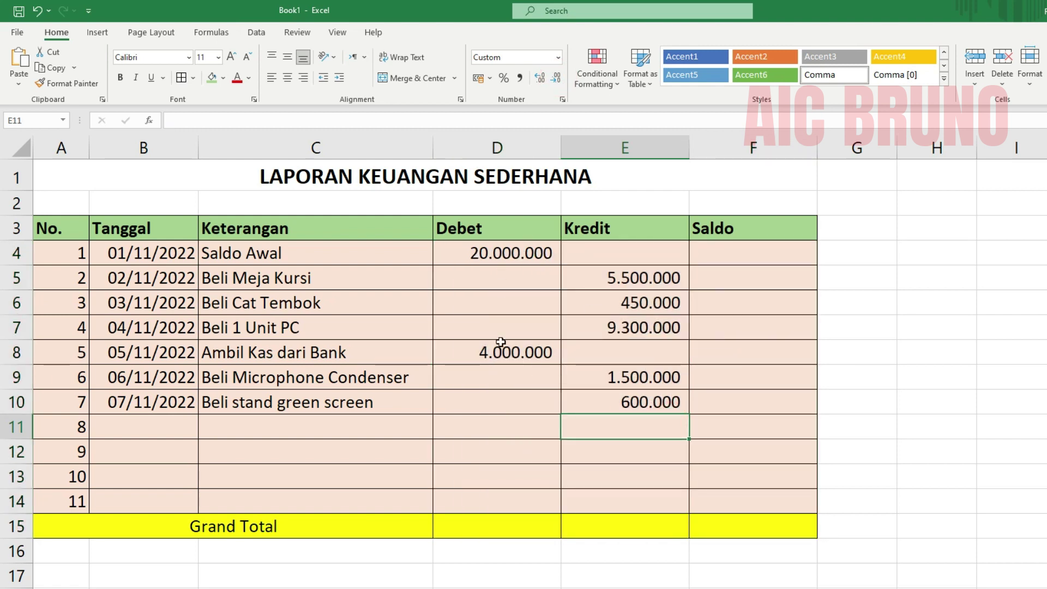
Step: Examine the Debet and Kredit amounts and the empty Saldo cells that need a running-balance formula
click(663, 289)
click(635, 397)
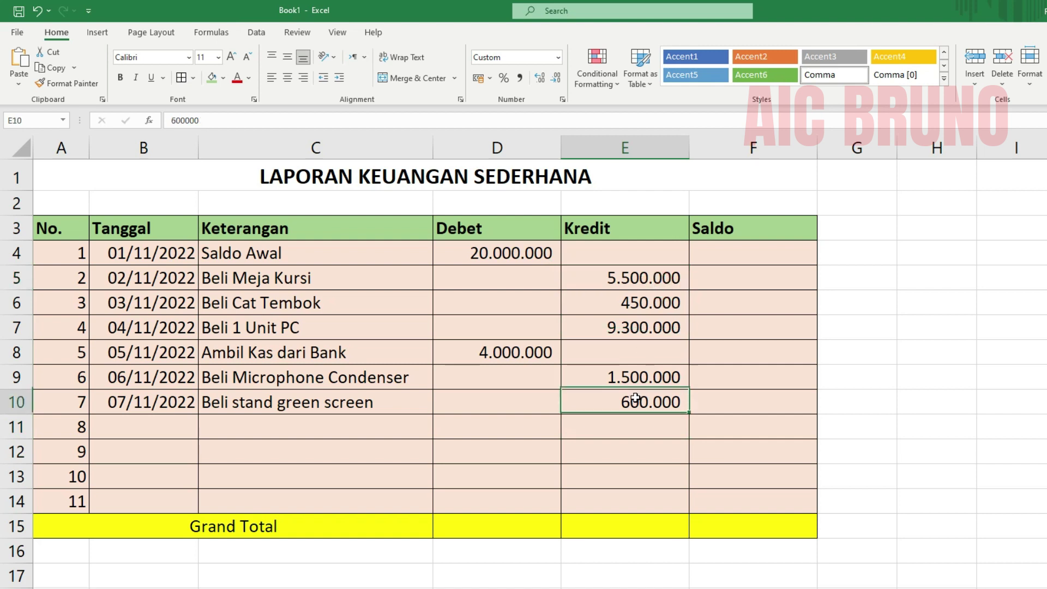
click(474, 257)
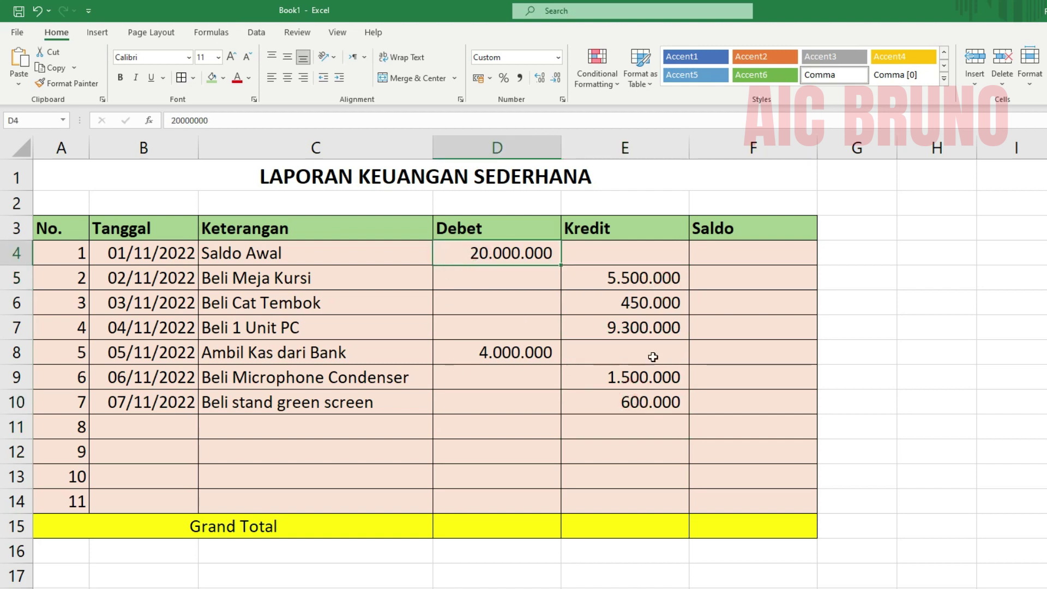
click(740, 253)
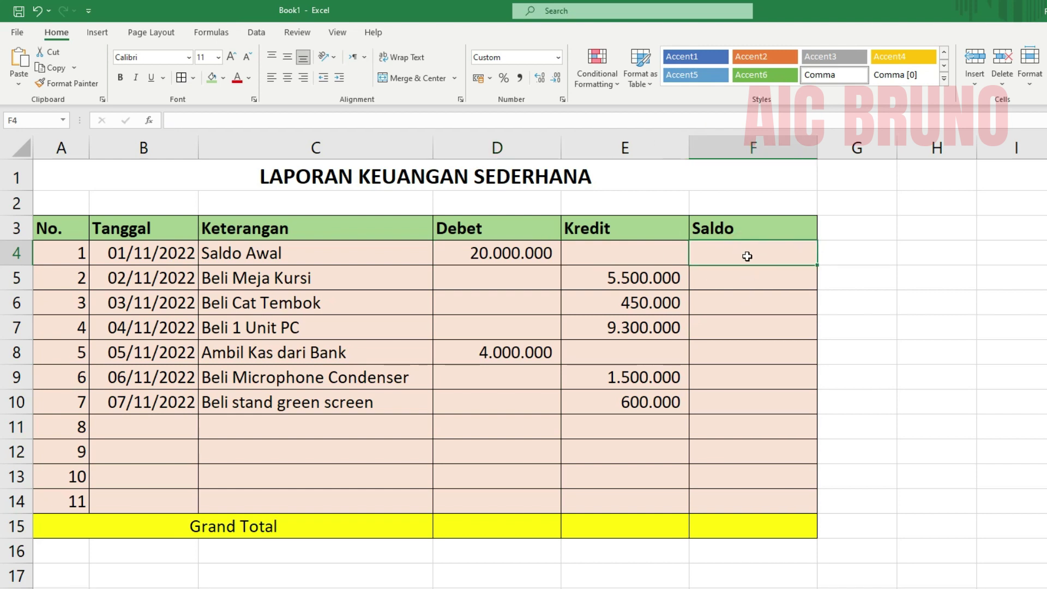
click(746, 347)
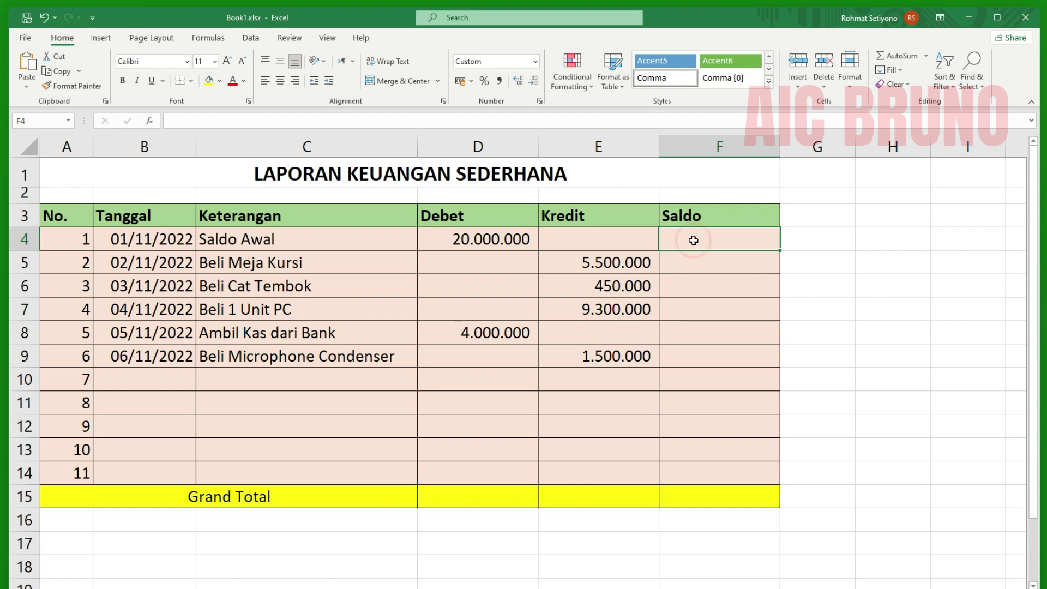
click(697, 261)
click(701, 289)
click(701, 299)
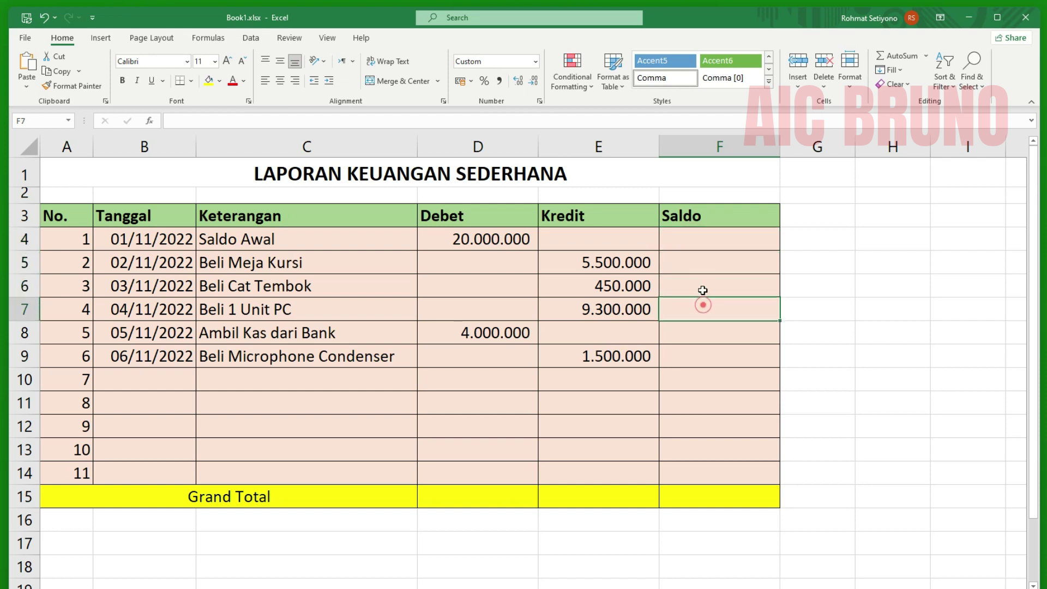
click(692, 236)
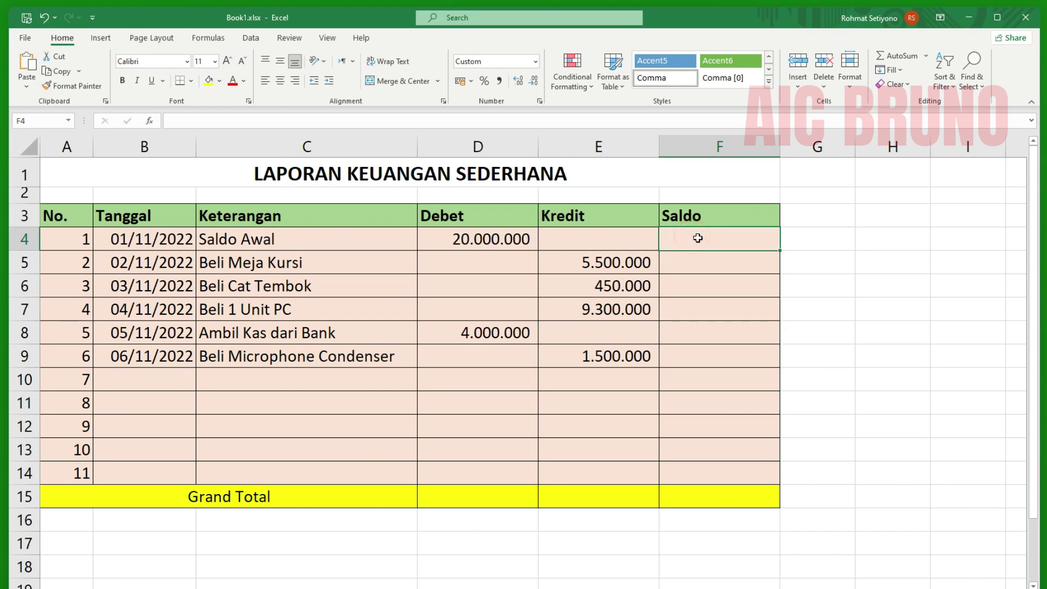
click(488, 239)
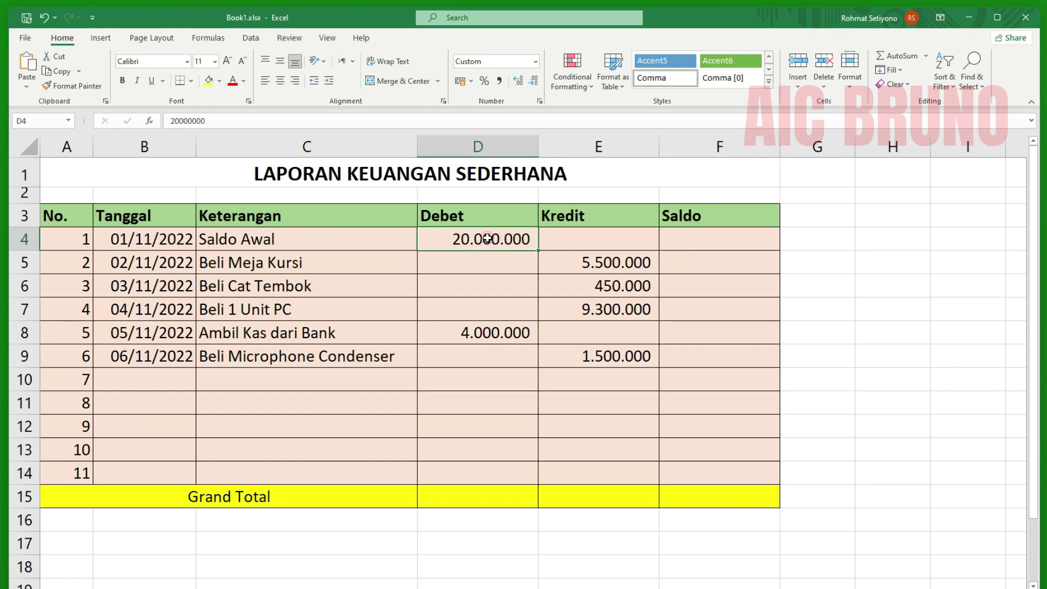
click(587, 236)
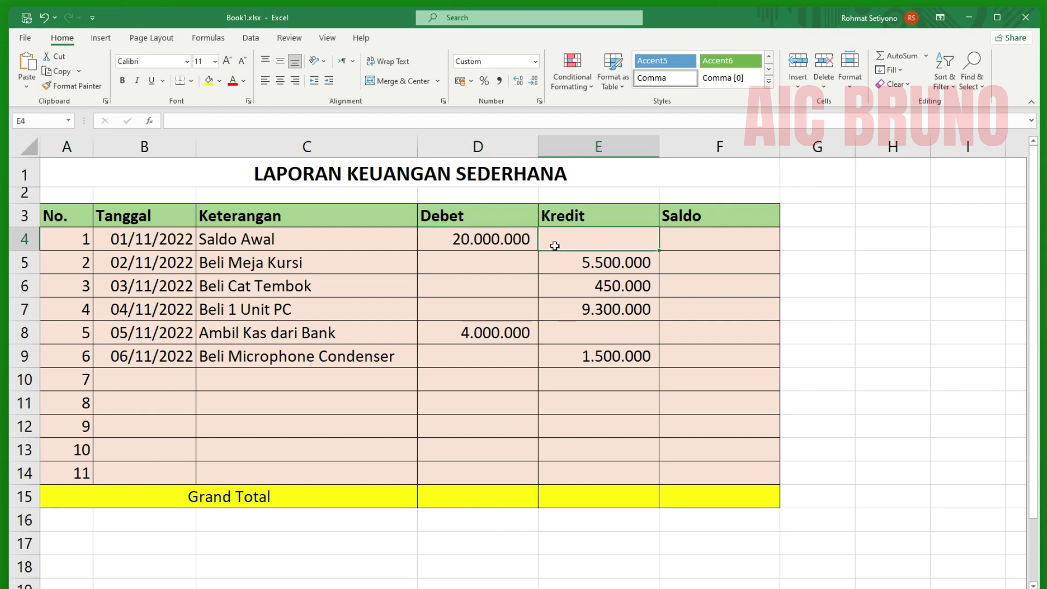
click(463, 239)
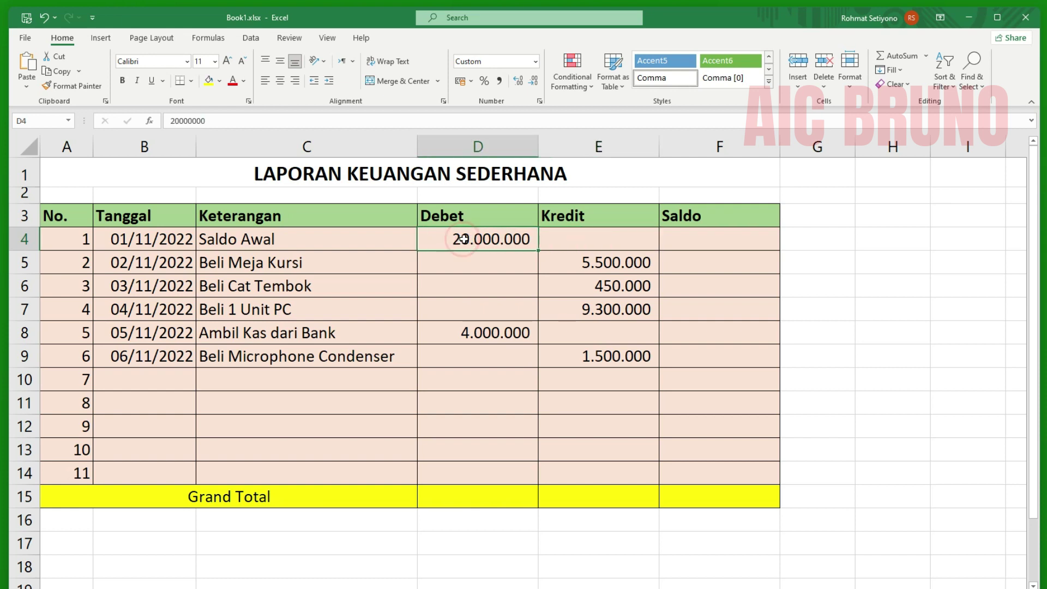
click(594, 242)
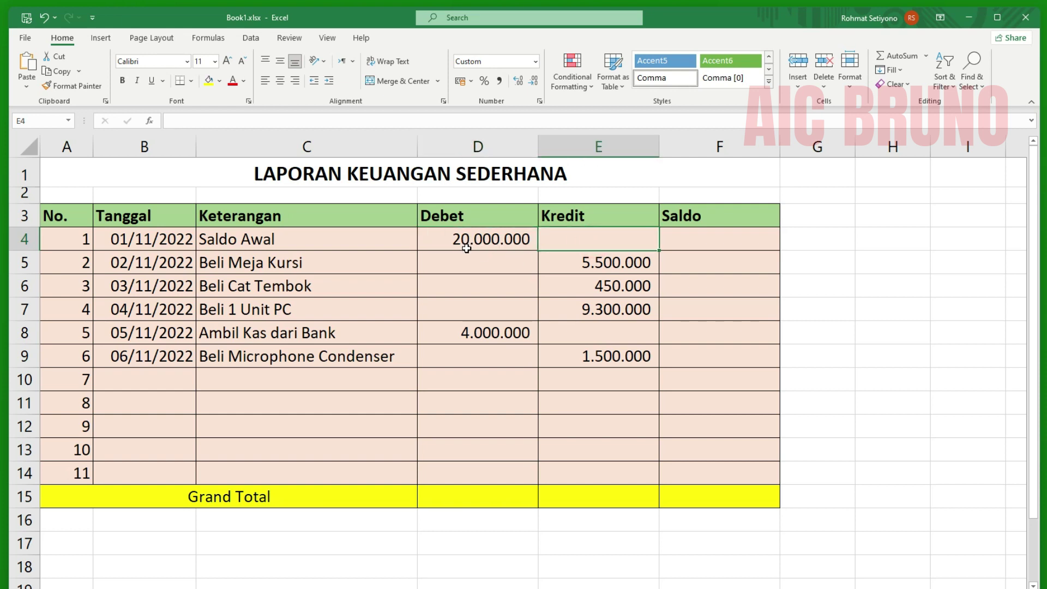
click(692, 240)
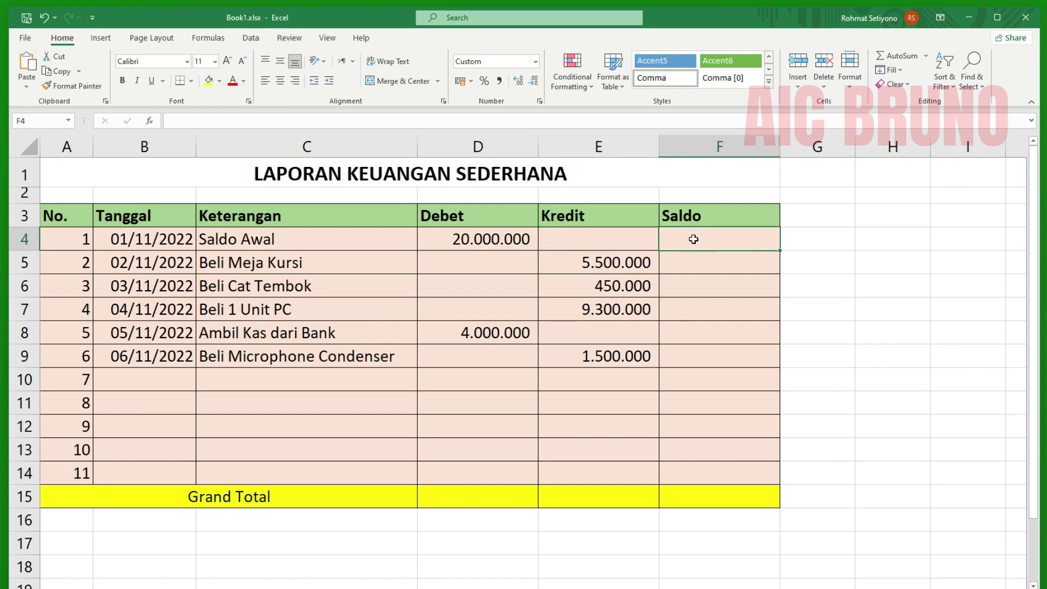
click(475, 240)
click(580, 240)
Step: Start the first Saldo formula in F4 with a running debit total, =SUM(D$4:D4), locking the starting row
click(691, 238)
click(691, 239)
text(=sum)
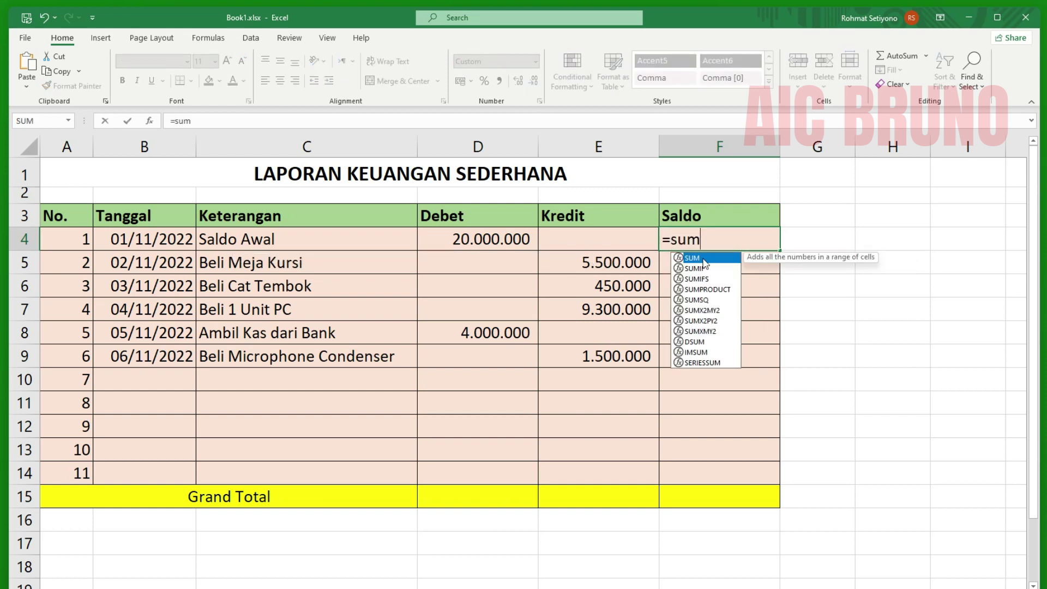
double_click(704, 259)
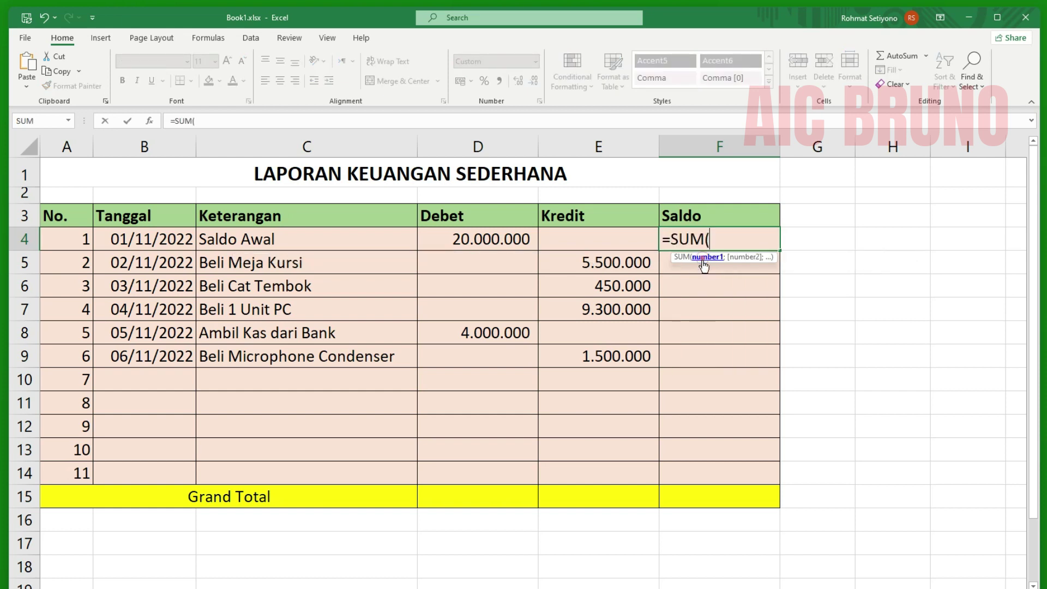
click(471, 238)
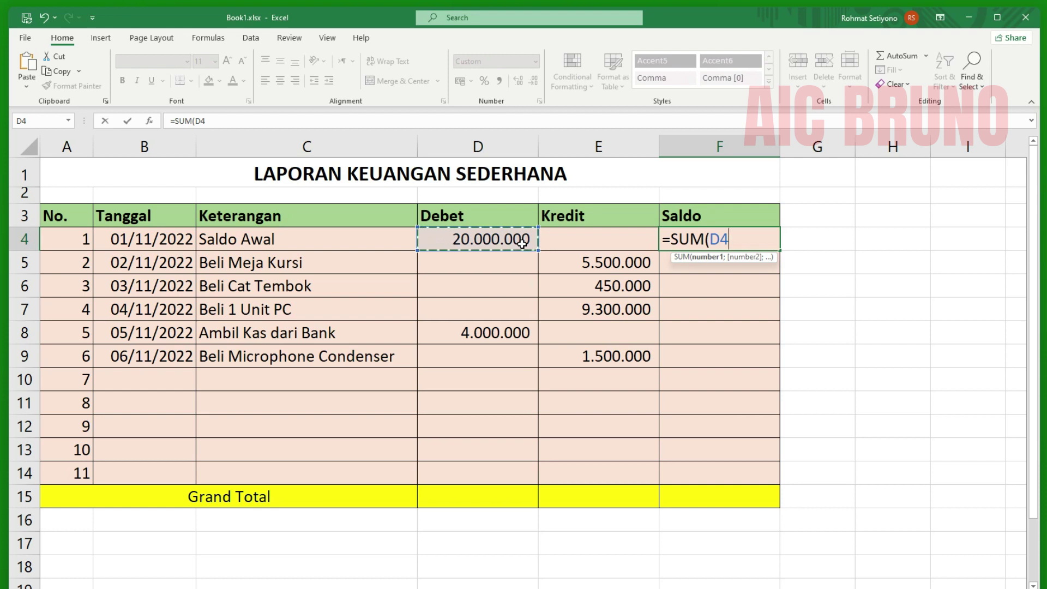
text(:D4))
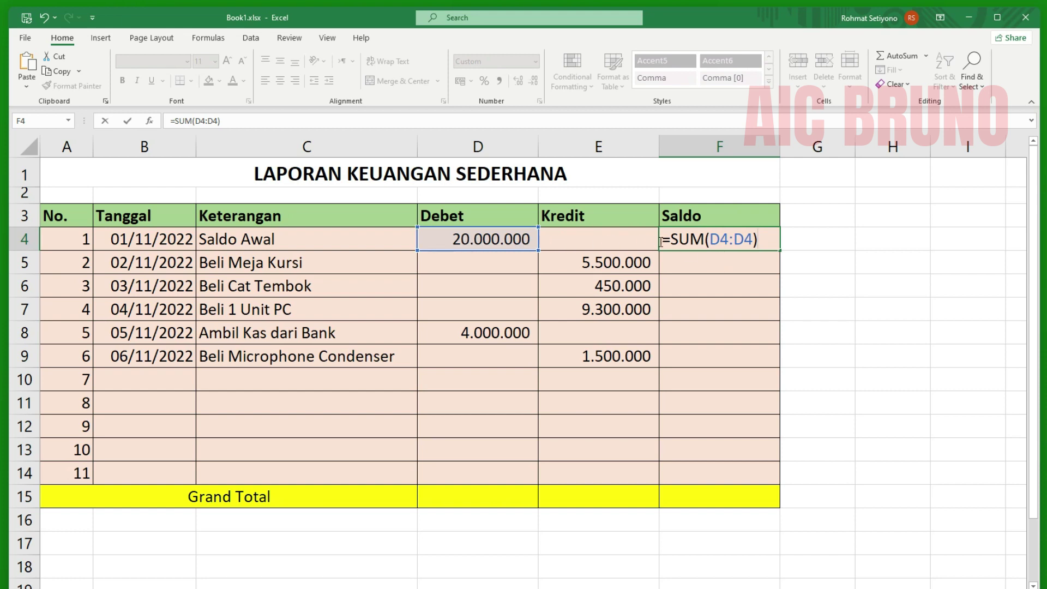
click(719, 238)
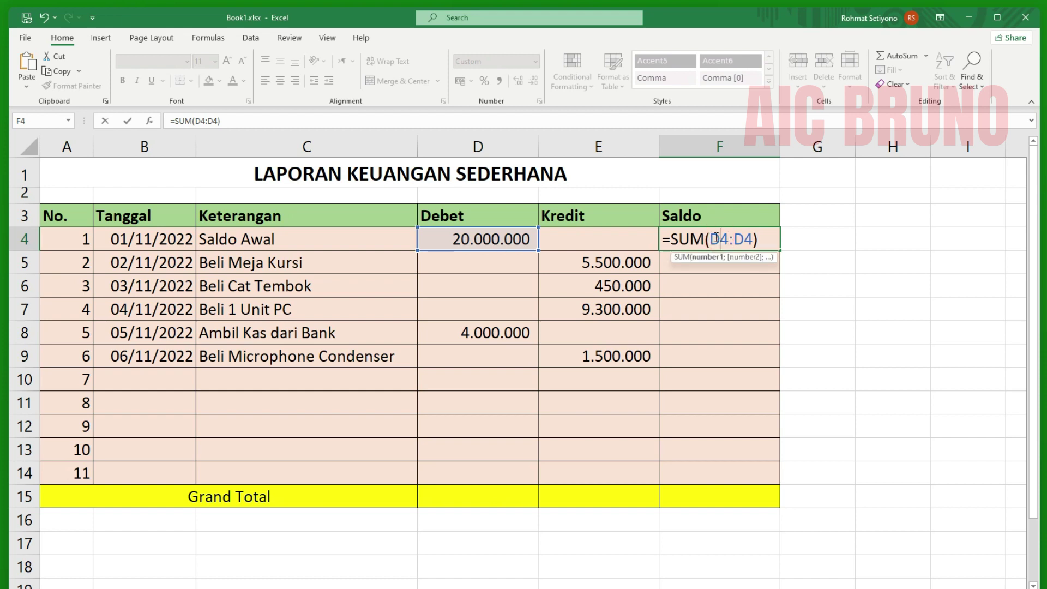
text($)
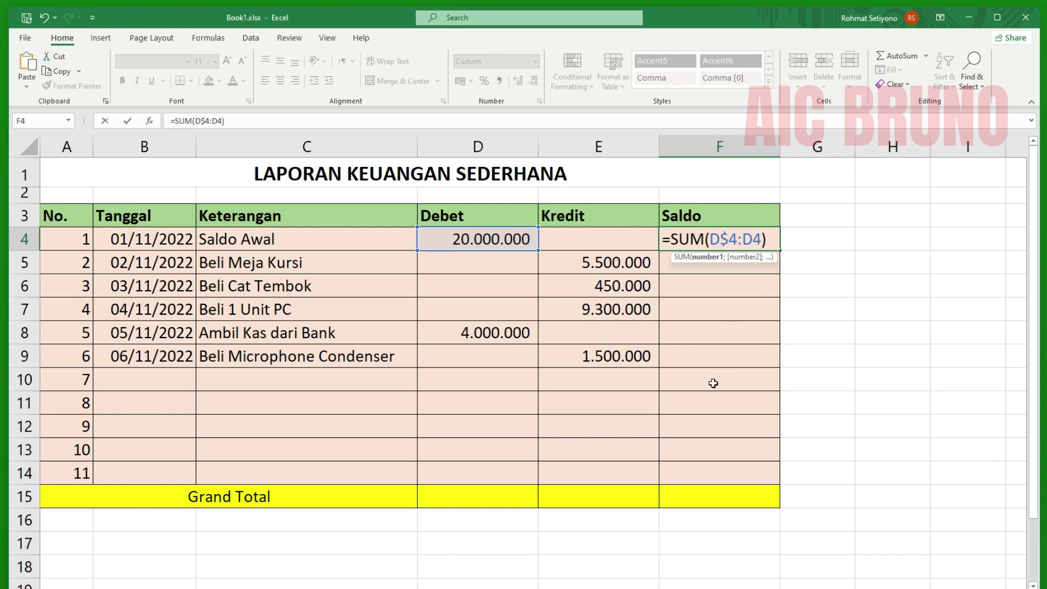
Step: Complete the F4 balance formula by subtracting the running credit total, giving =SUM(D$4:D4)-SUM(E$4:E4)
click(770, 240)
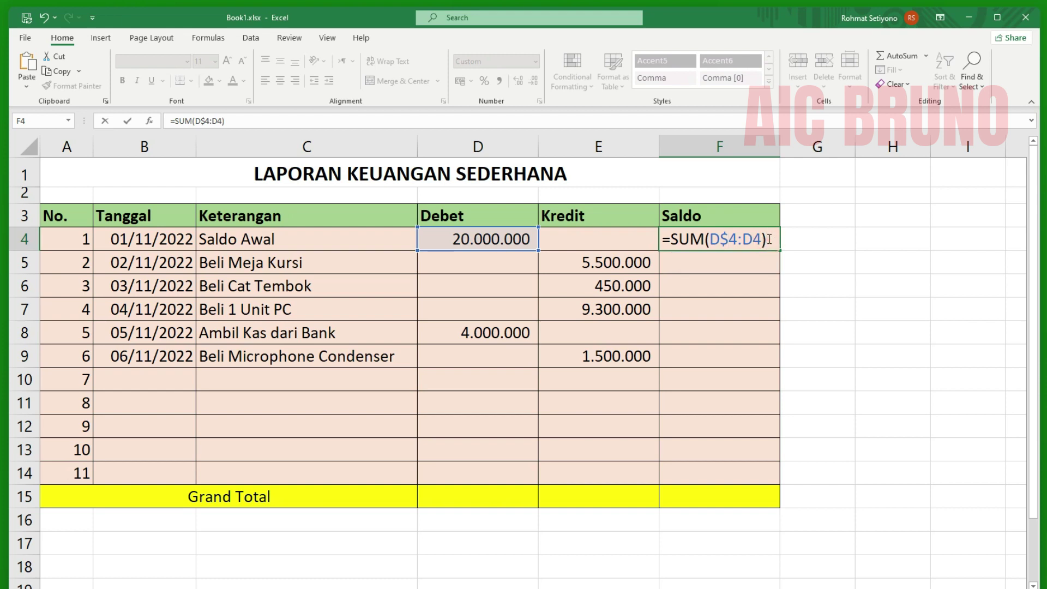
text(-sum)
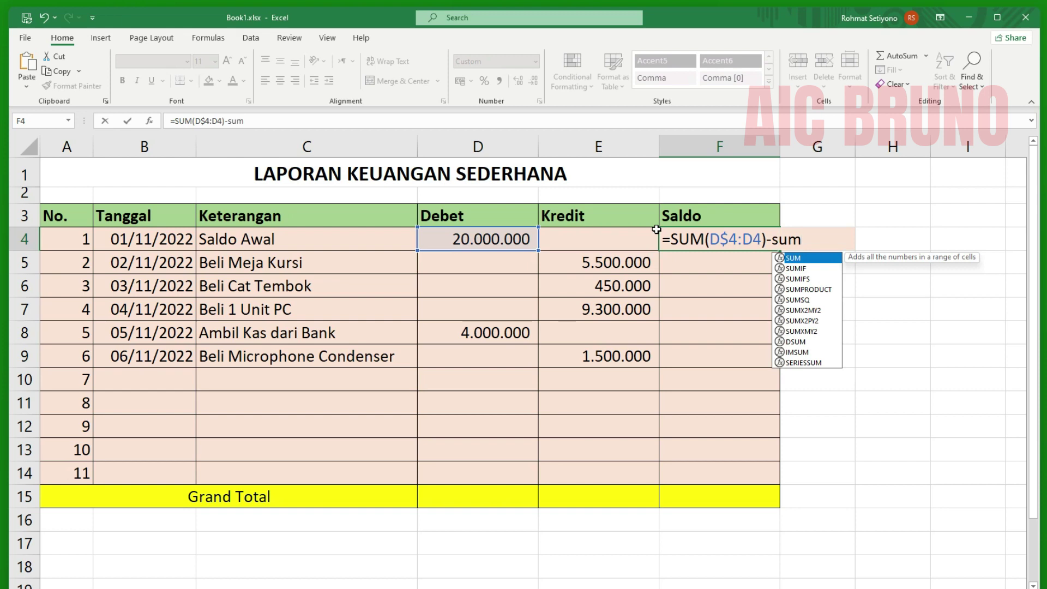
text(()
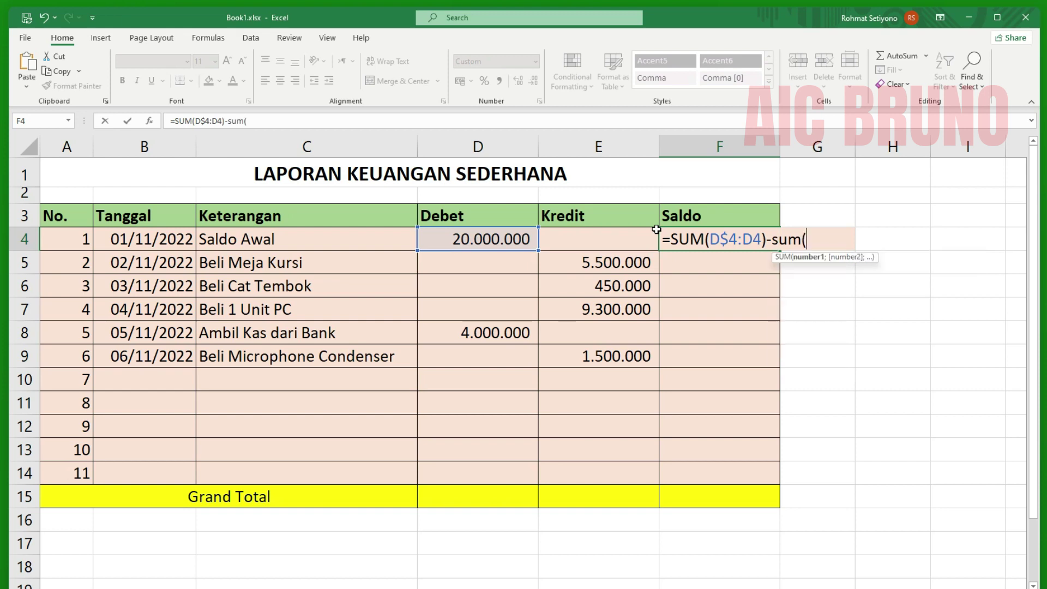
click(577, 243)
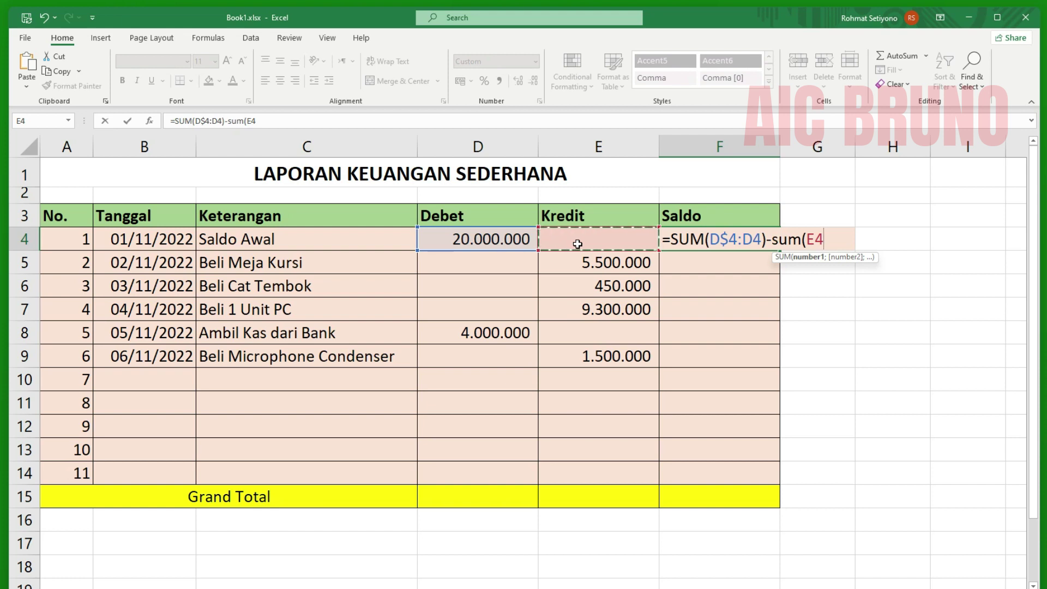
text(:)
click(578, 244)
text())
click(816, 240)
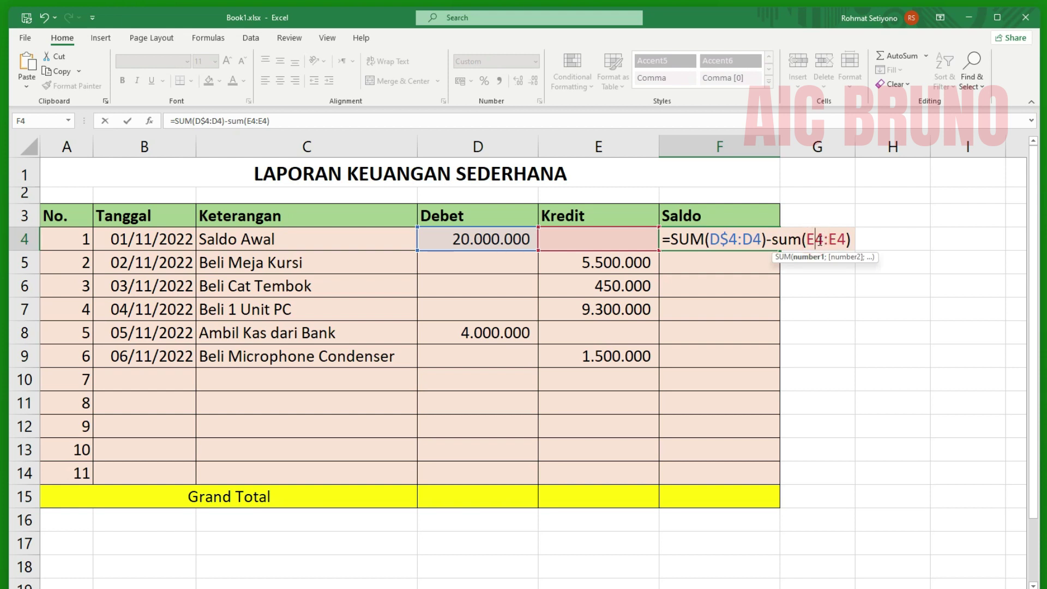
text($)
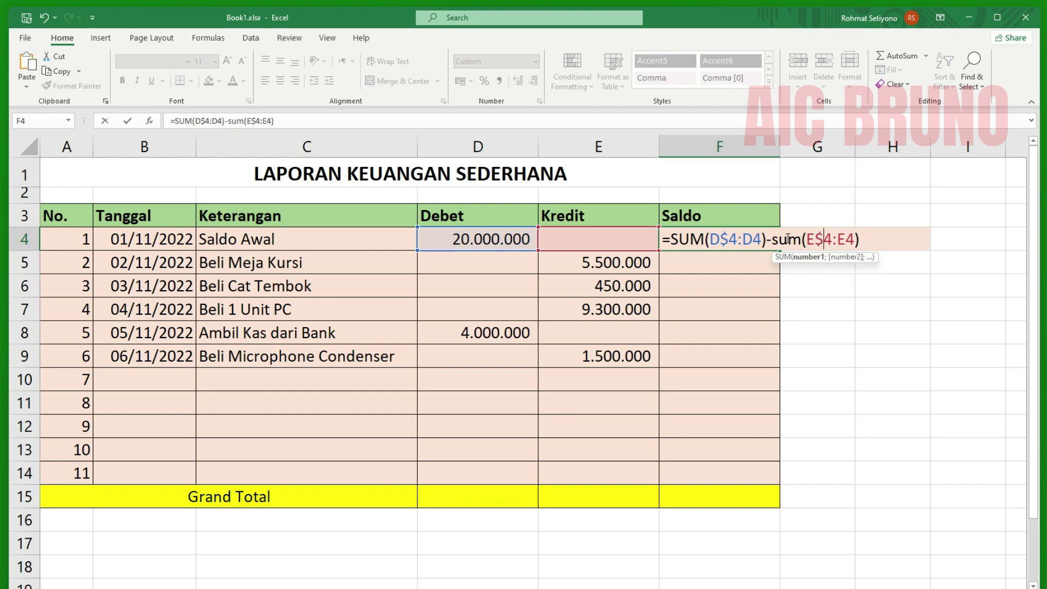
click(685, 240)
click(866, 238)
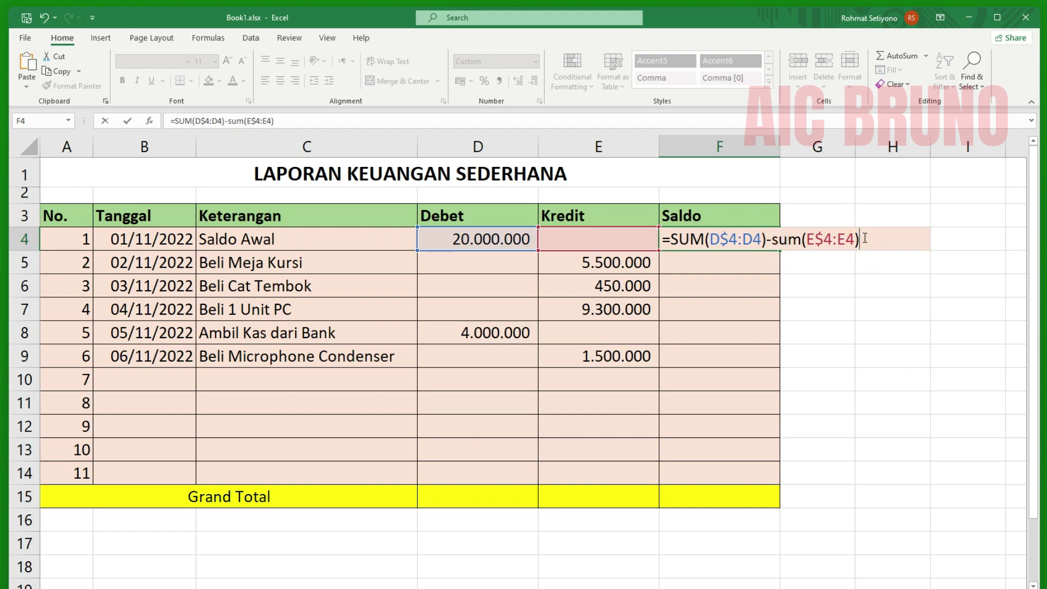
key(Return)
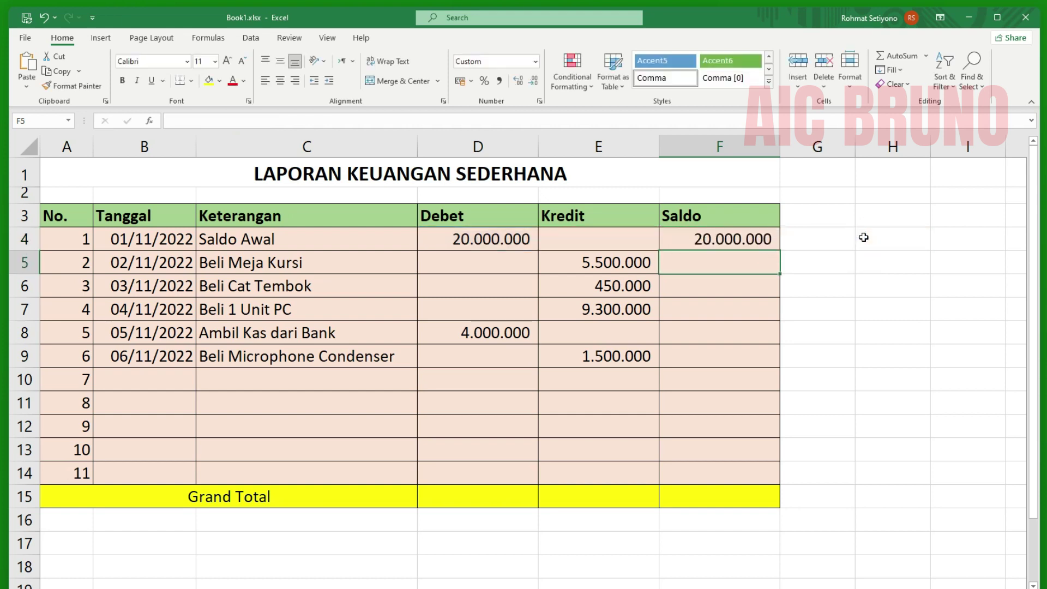
Step: Fill the balance formula from F4 down the Saldo column through F14
click(733, 238)
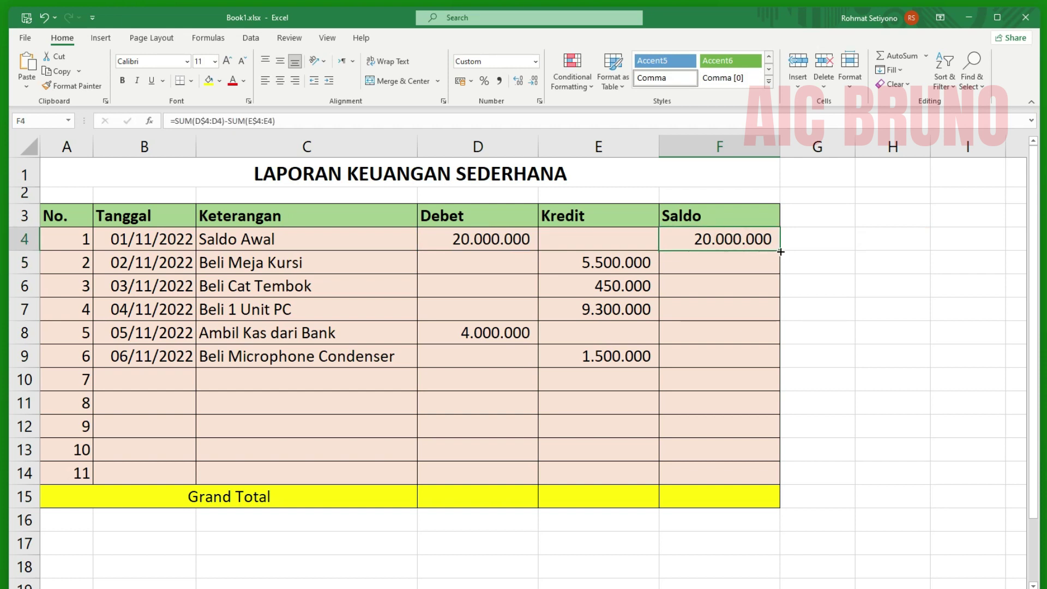
drag(781, 252, 753, 479)
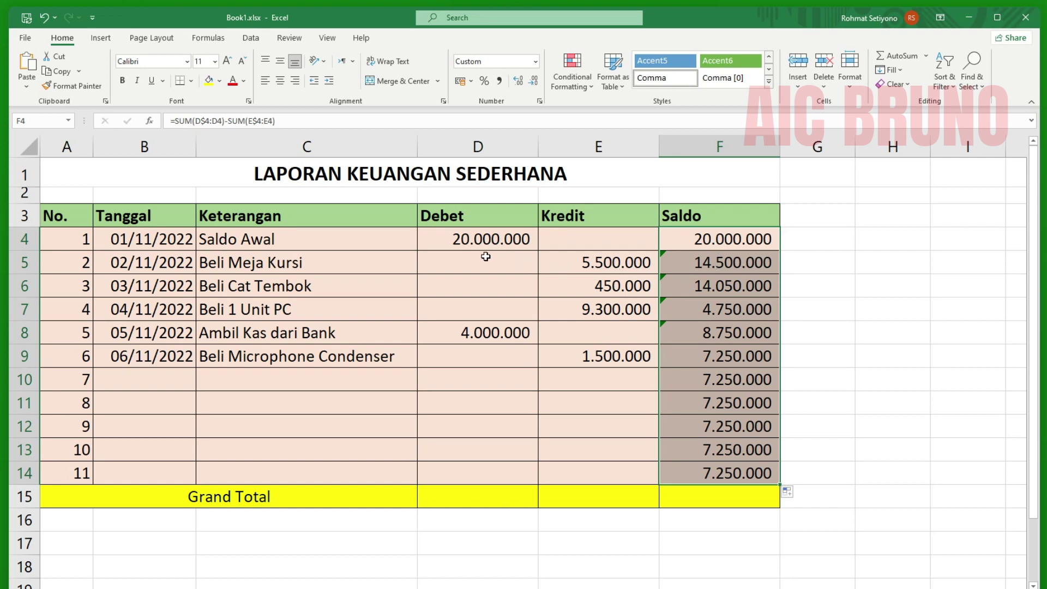
Step: Check the Saldo in rows 4 to 9 against each transaction's Debet and Kredit amounts
click(467, 239)
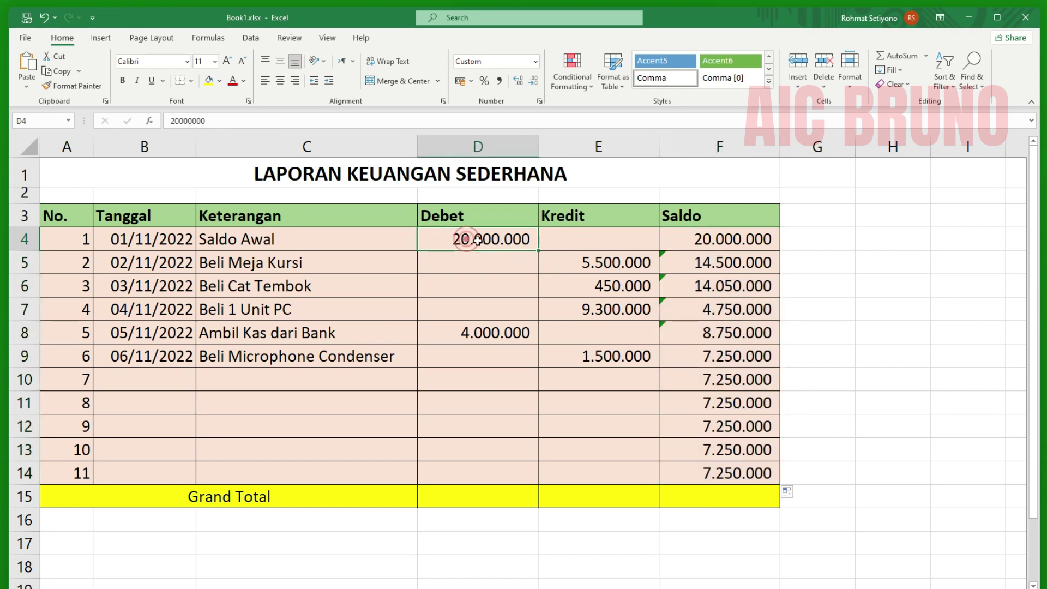
click(727, 240)
click(602, 239)
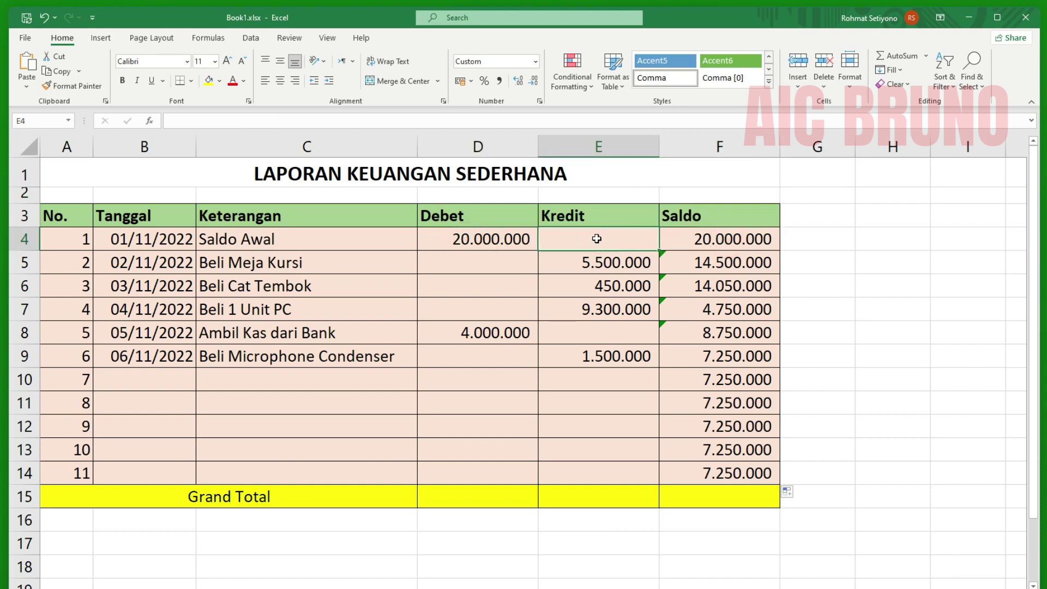
click(477, 266)
click(627, 265)
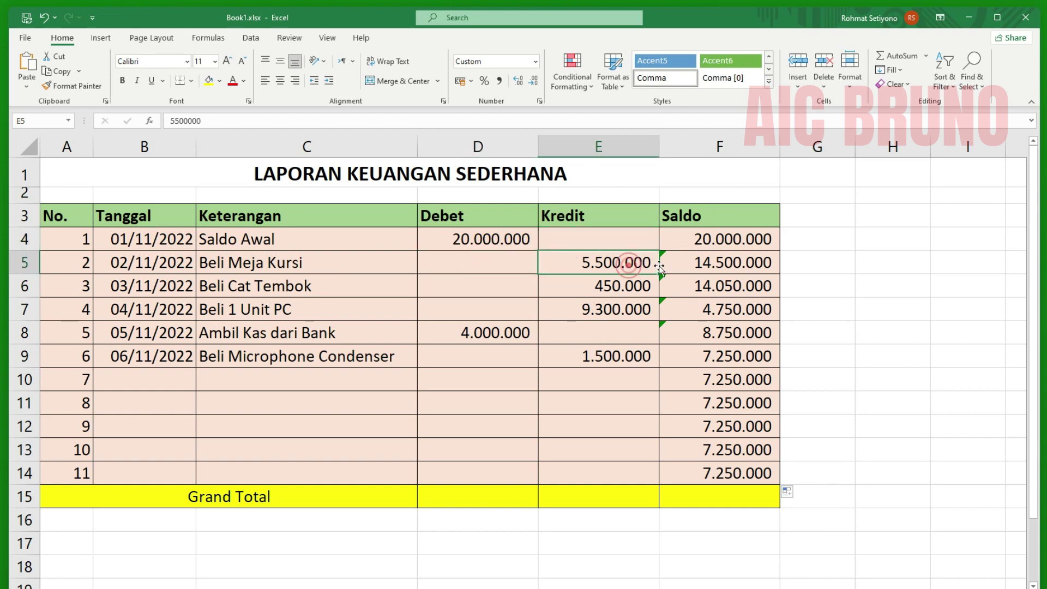
click(718, 264)
click(601, 288)
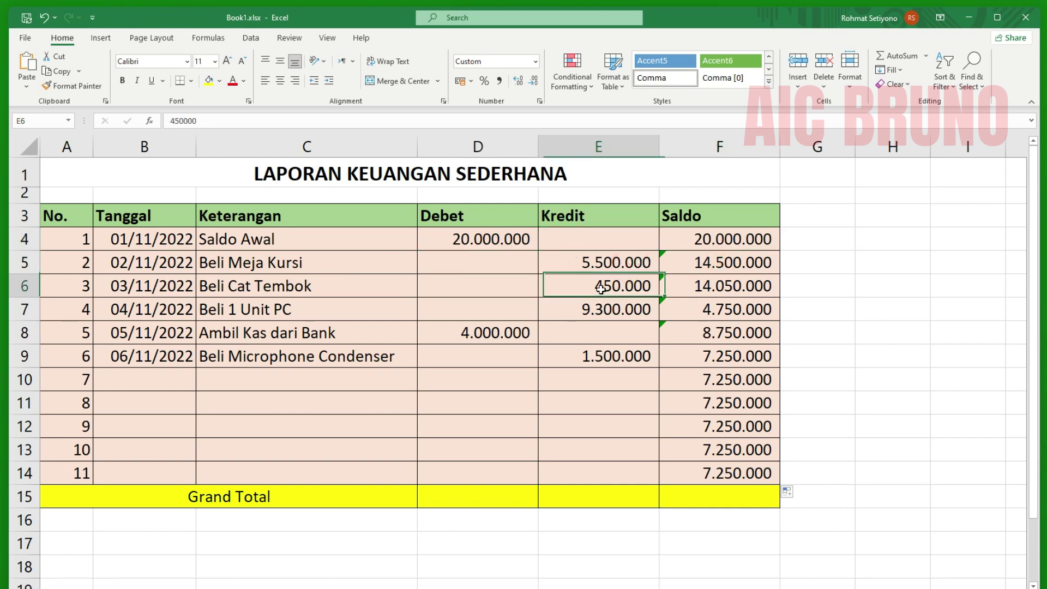
click(755, 289)
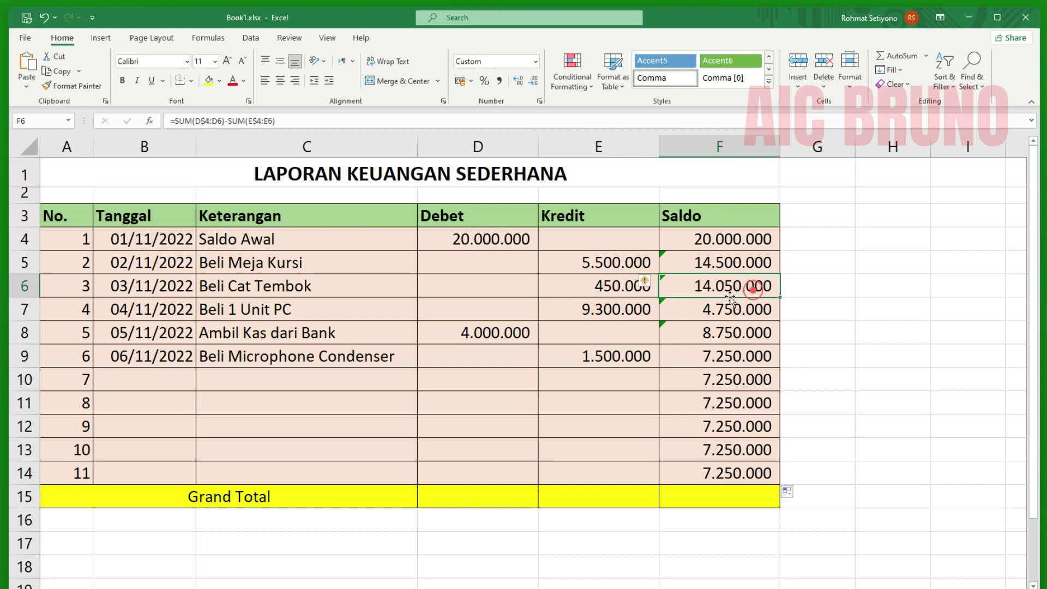
click(616, 310)
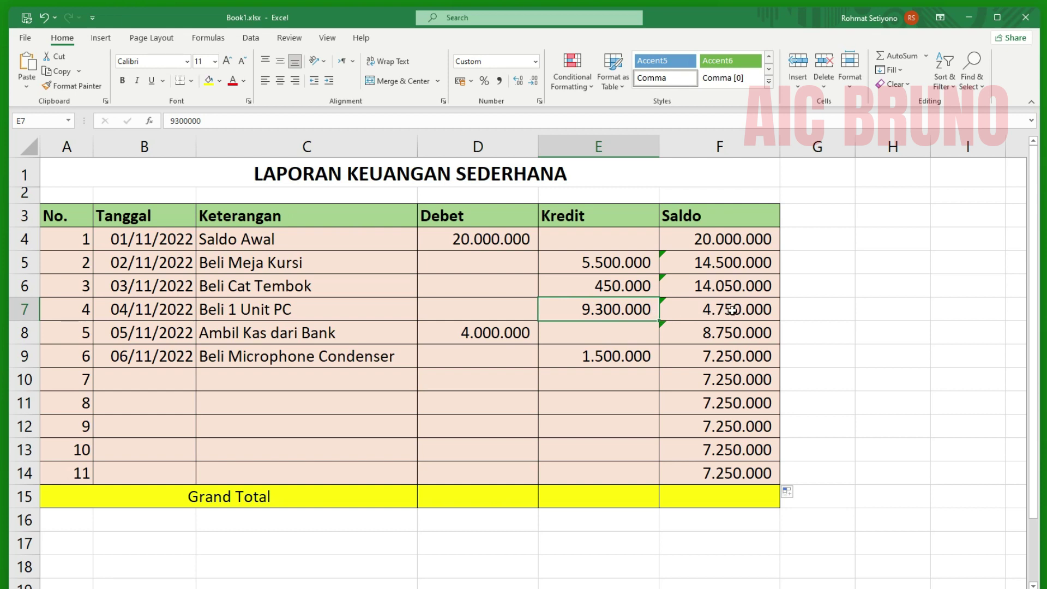
click(715, 314)
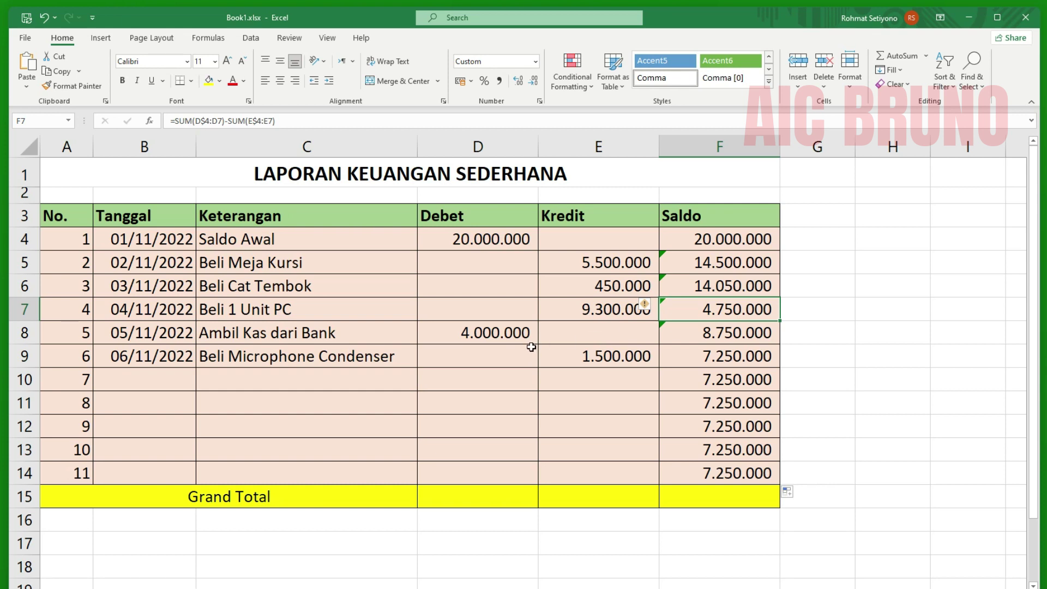
click(492, 337)
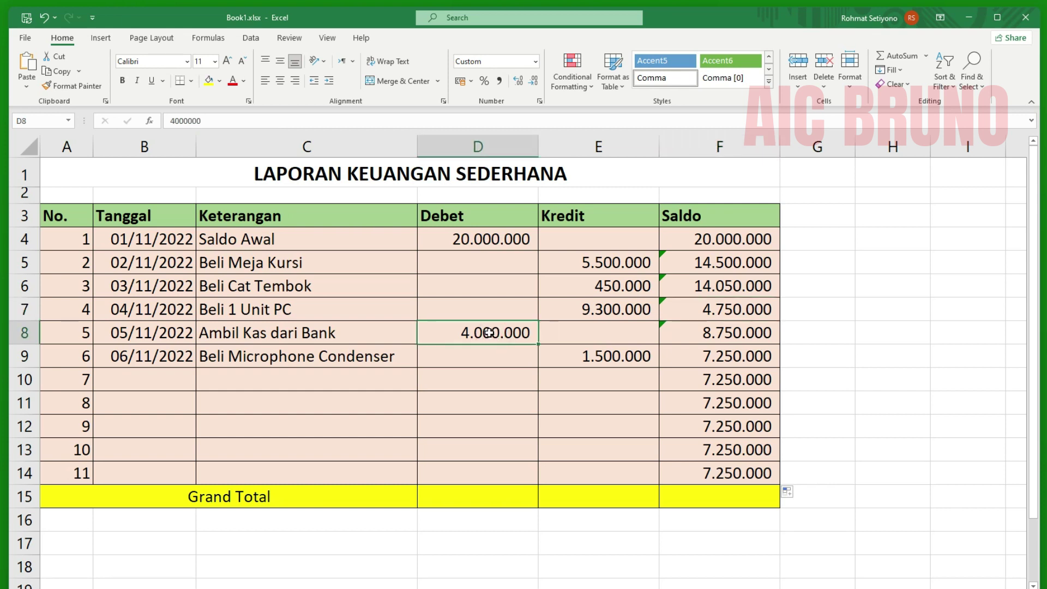
click(735, 334)
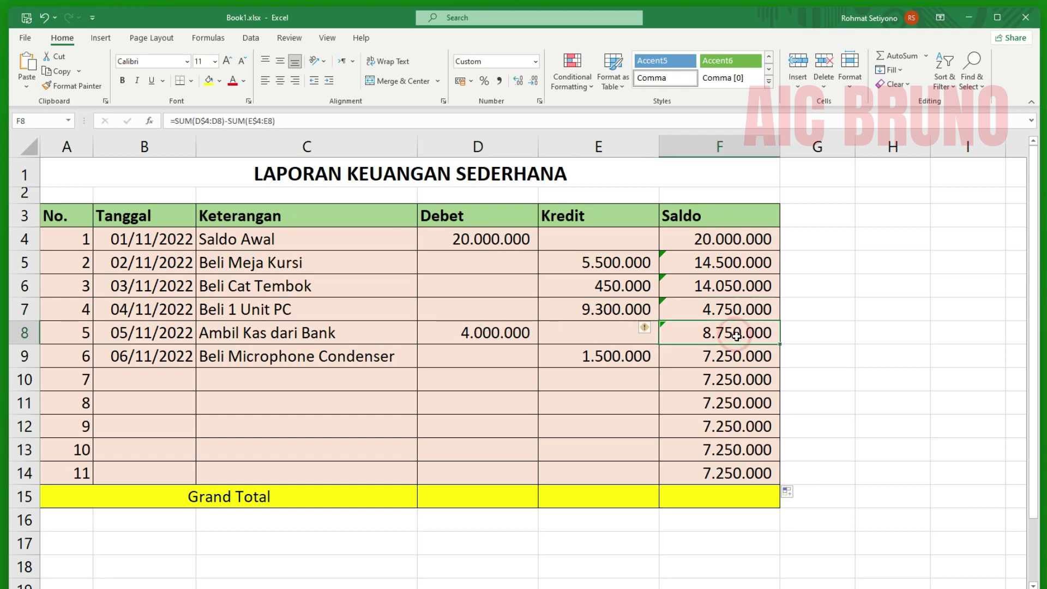
click(615, 358)
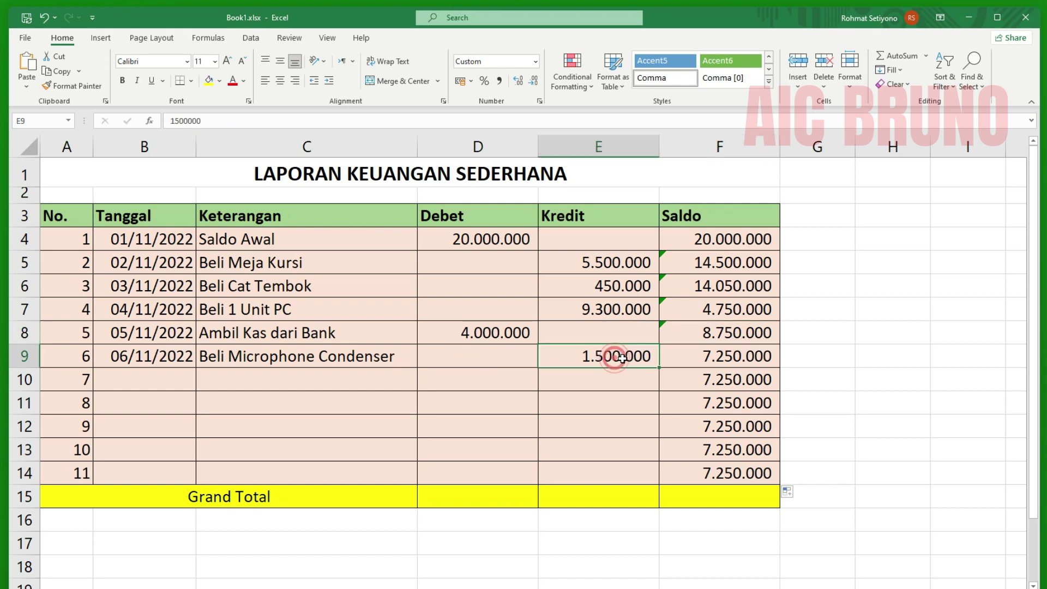
click(731, 356)
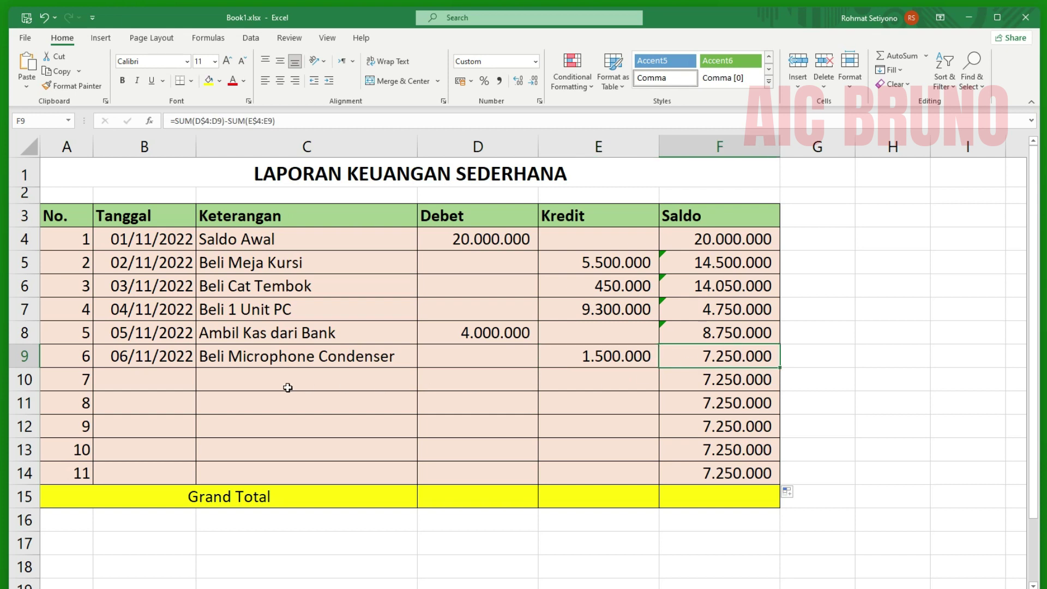
Step: Examine the Saldo values of the rows without transactions, F10:F14, and the Grand Total row
click(174, 389)
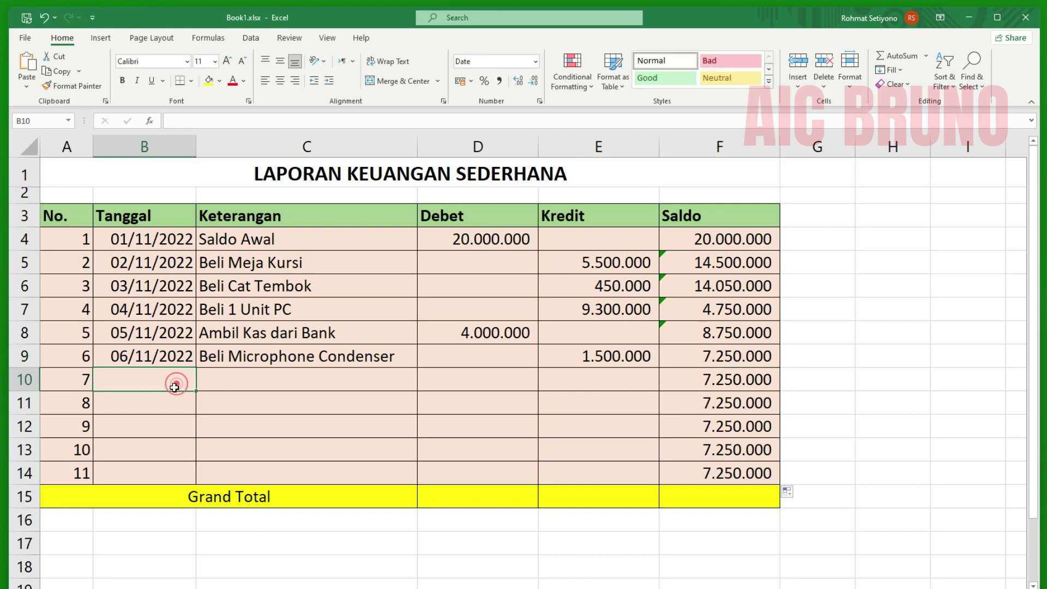
drag(331, 389, 330, 396)
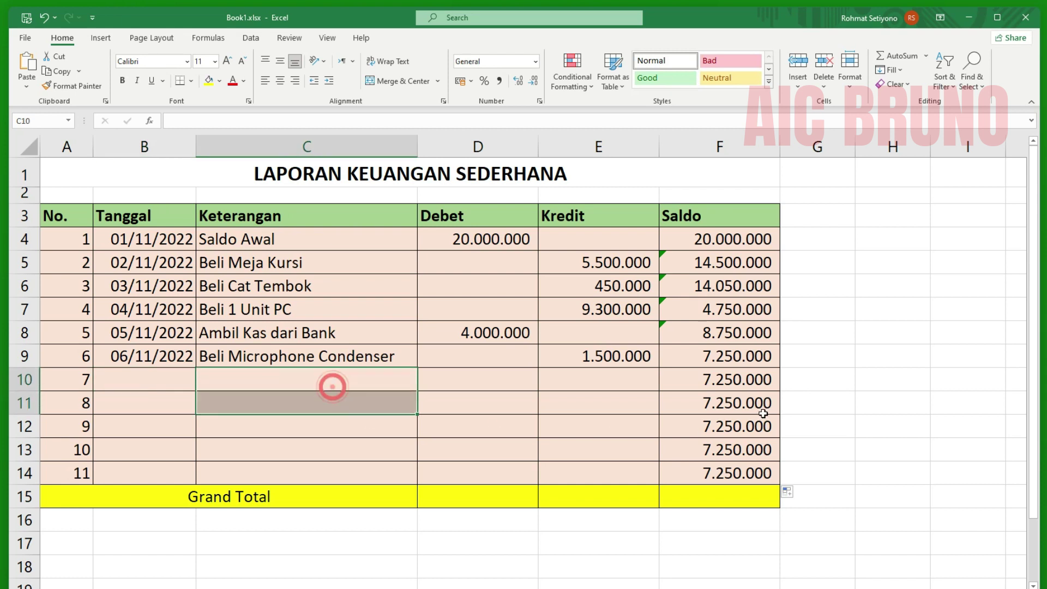
click(735, 383)
click(735, 404)
click(736, 448)
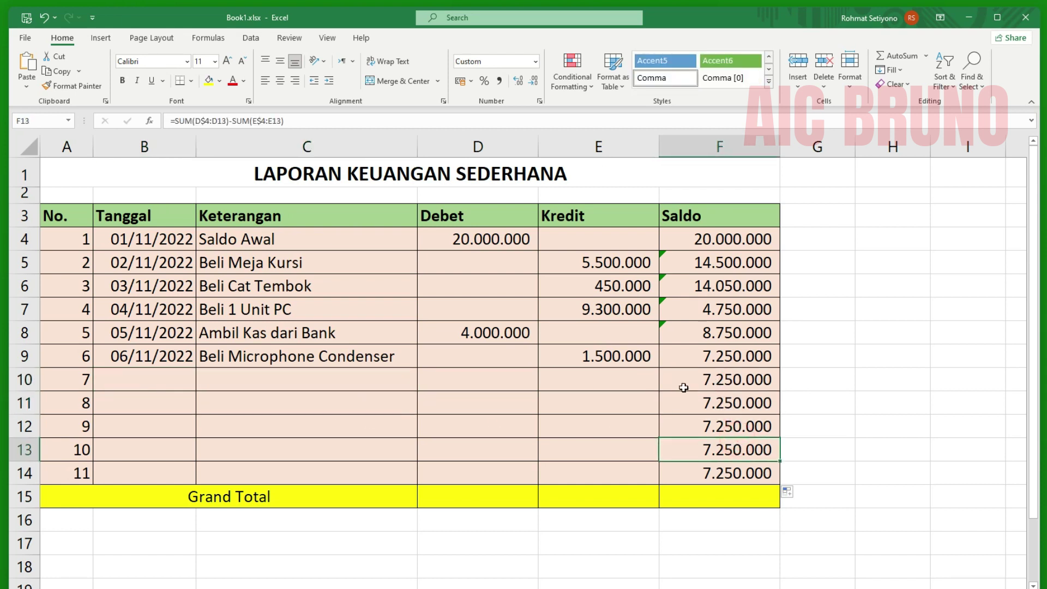
click(216, 385)
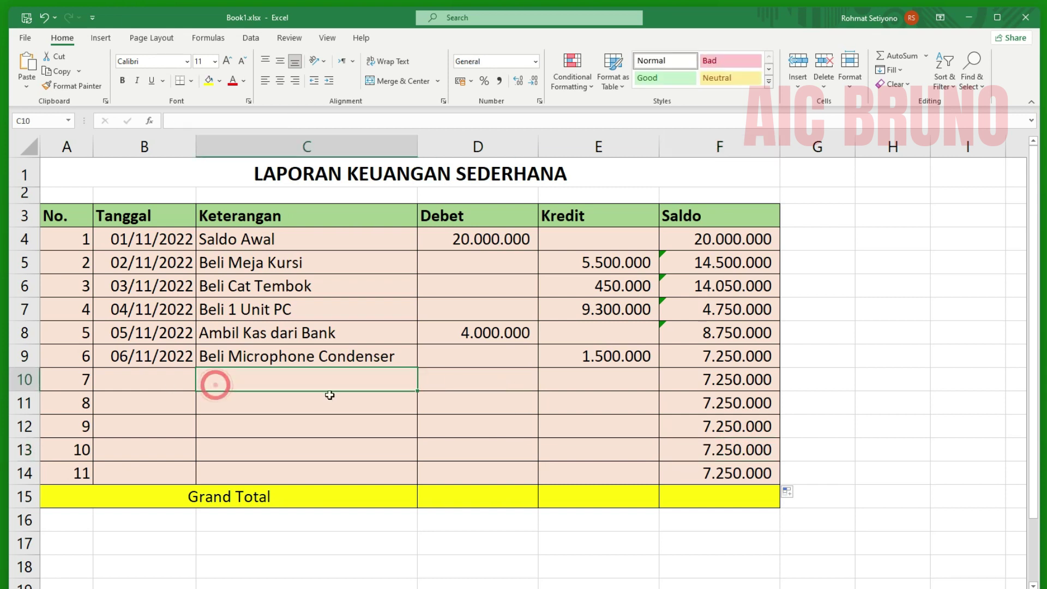
click(750, 384)
click(744, 403)
click(741, 427)
click(739, 448)
click(738, 474)
click(730, 380)
click(728, 421)
click(722, 454)
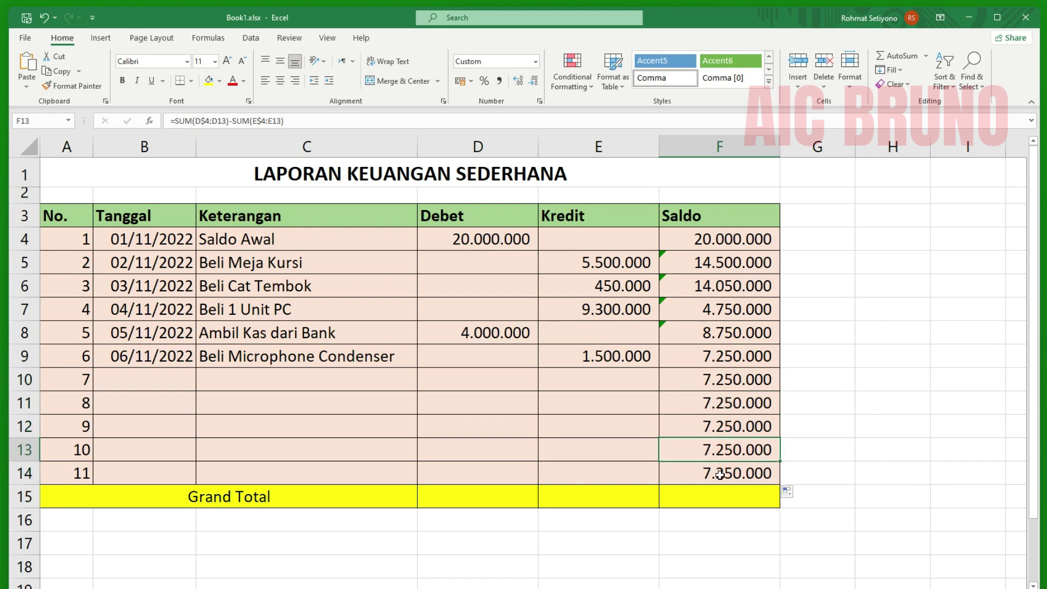
click(721, 473)
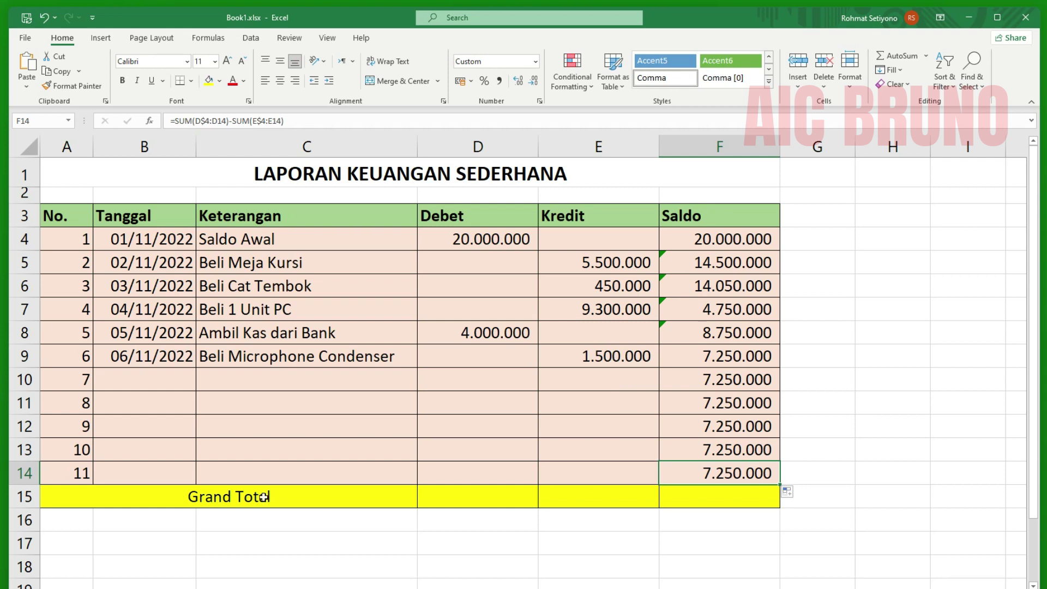
click(239, 497)
click(728, 497)
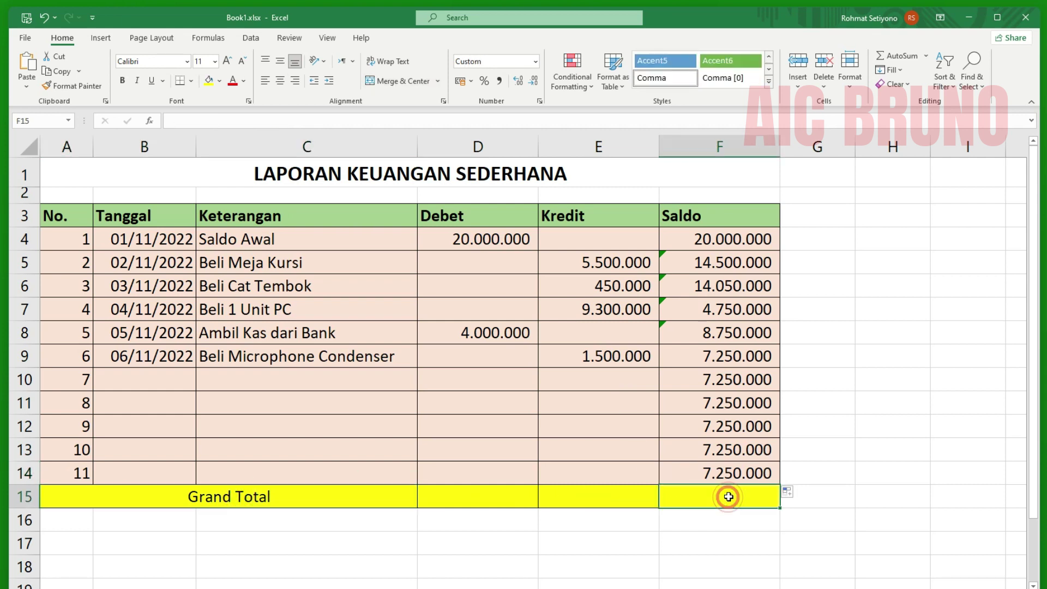
click(709, 382)
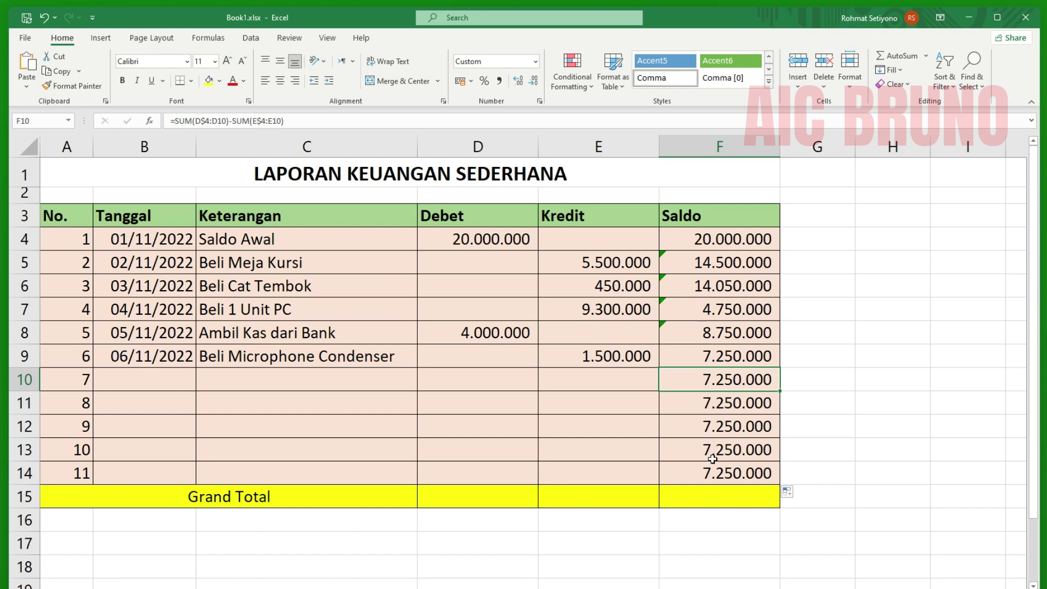
Step: Clear the Saldo formulas from the rows without transactions, F10:F14
click(878, 379)
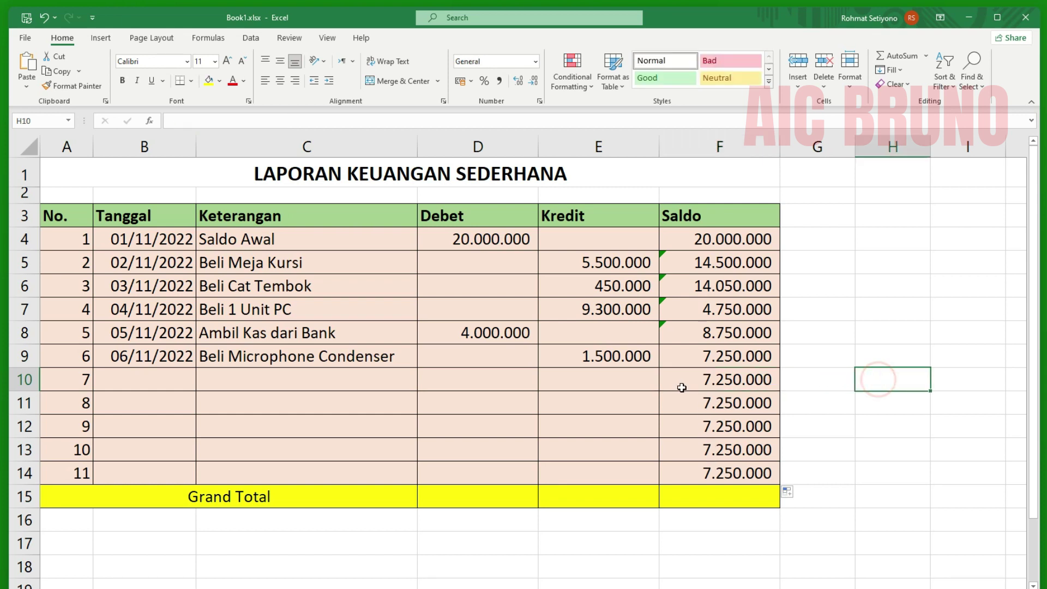
drag(711, 387, 707, 468)
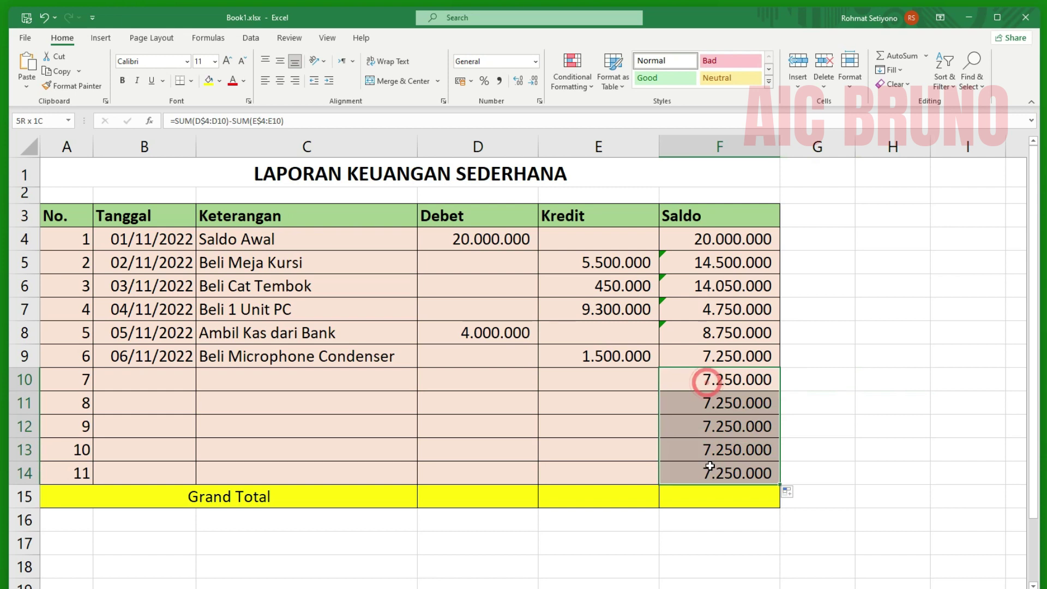
key(Delete)
click(891, 400)
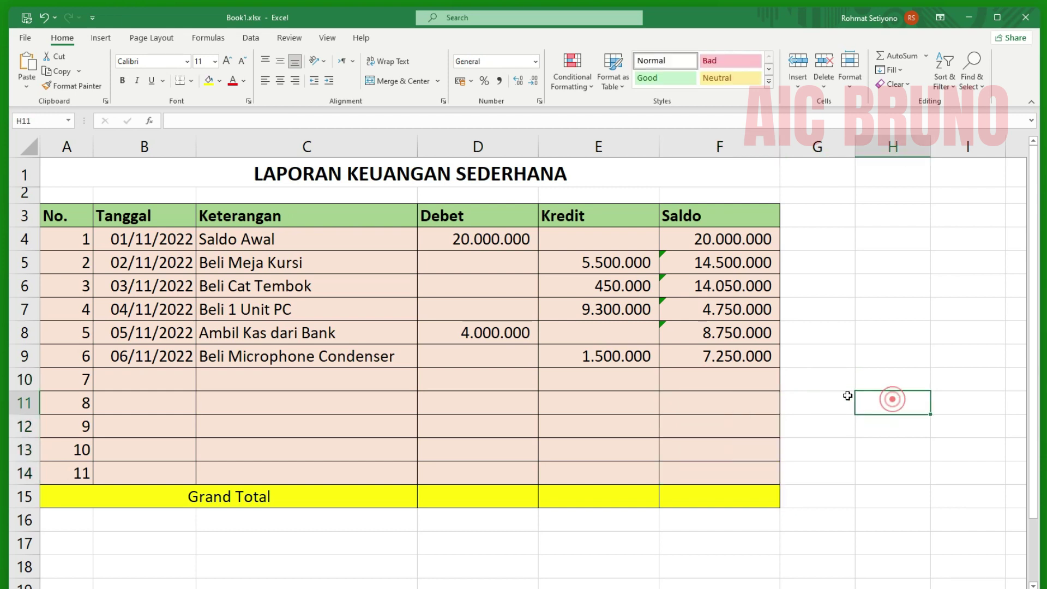
click(587, 384)
click(442, 404)
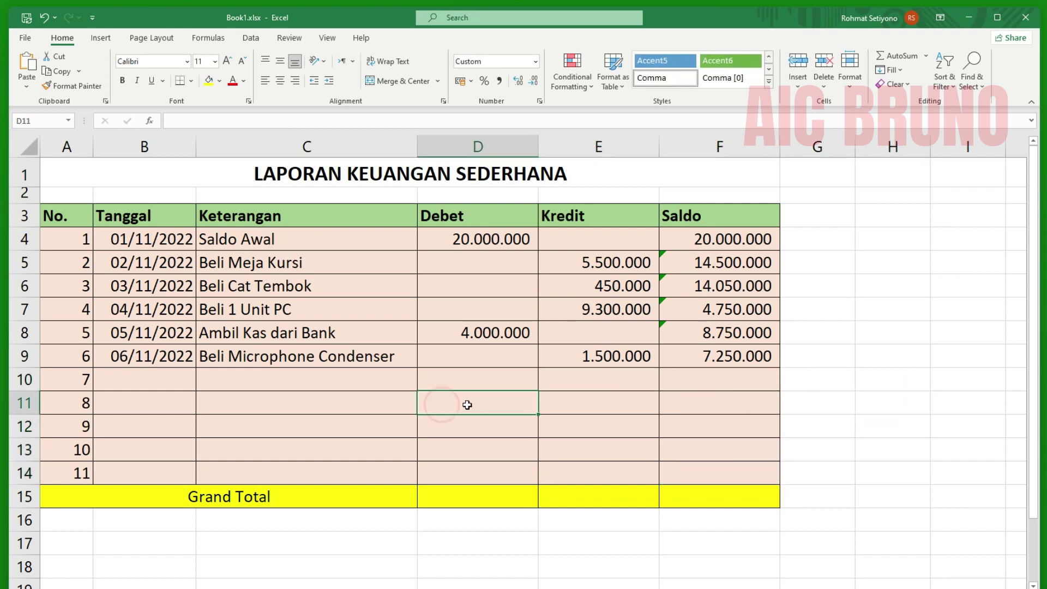
click(758, 407)
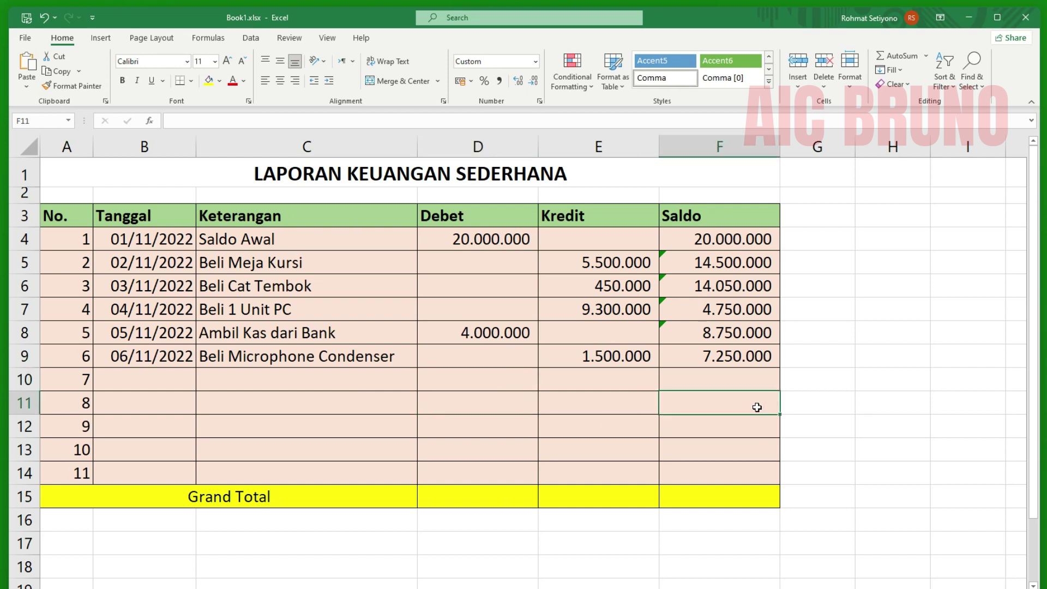
Step: Refill the balance formula from F9 down the Saldo column through F14
click(756, 360)
drag(781, 369, 780, 481)
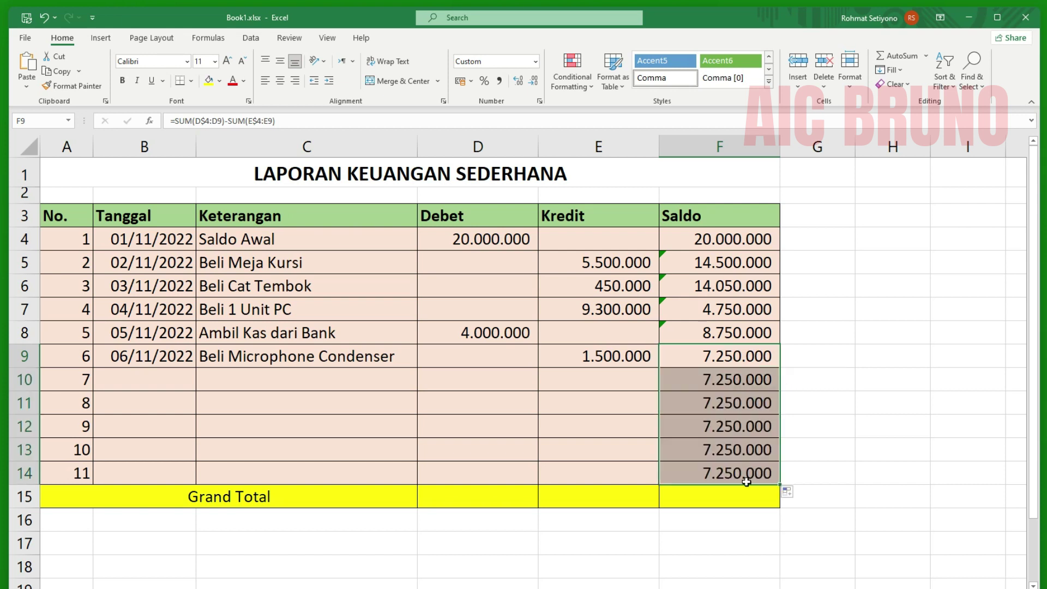
click(831, 432)
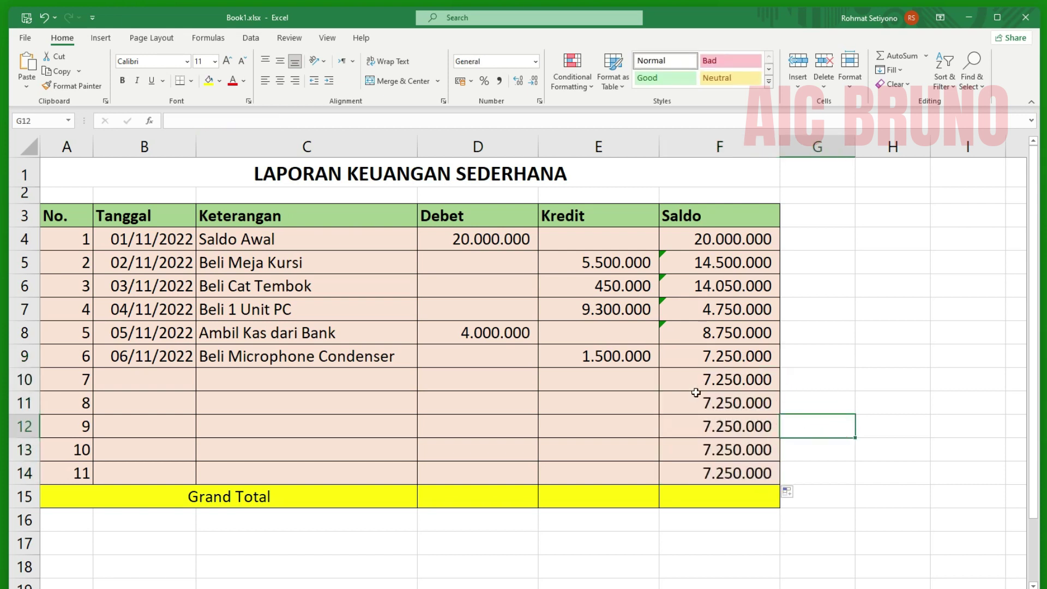
Step: Edit the F4 balance formula so it starts with an IF function containing a nested OR, =IF(OR(, before the existing SUM
click(692, 237)
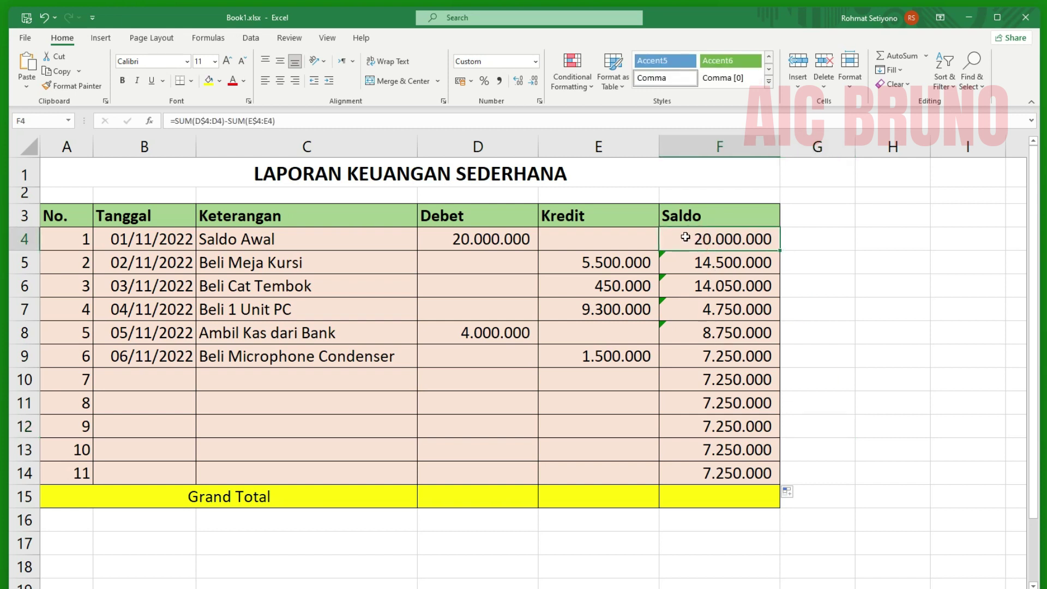
double_click(686, 237)
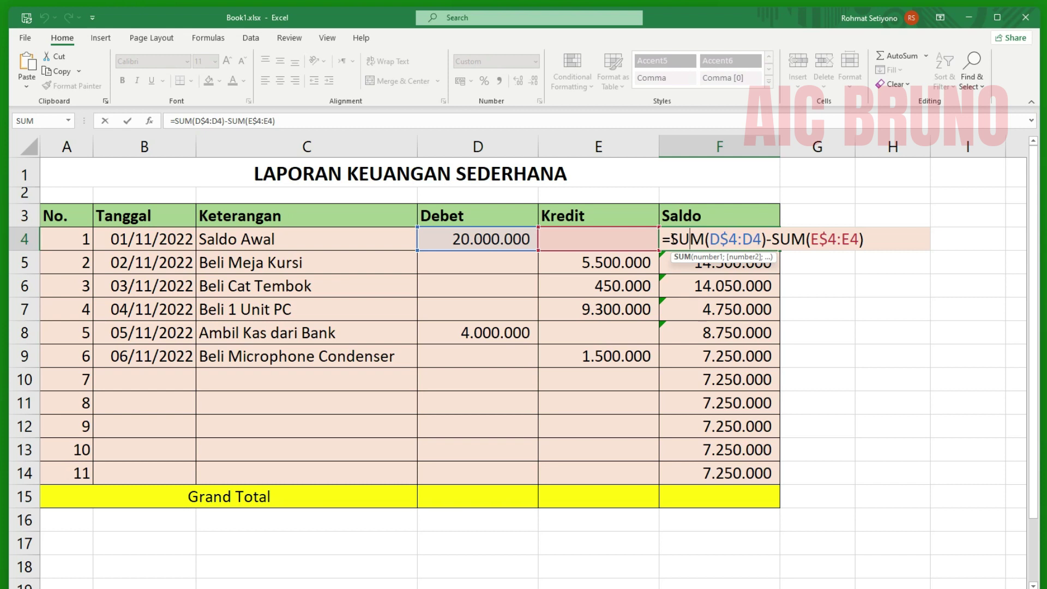
click(672, 239)
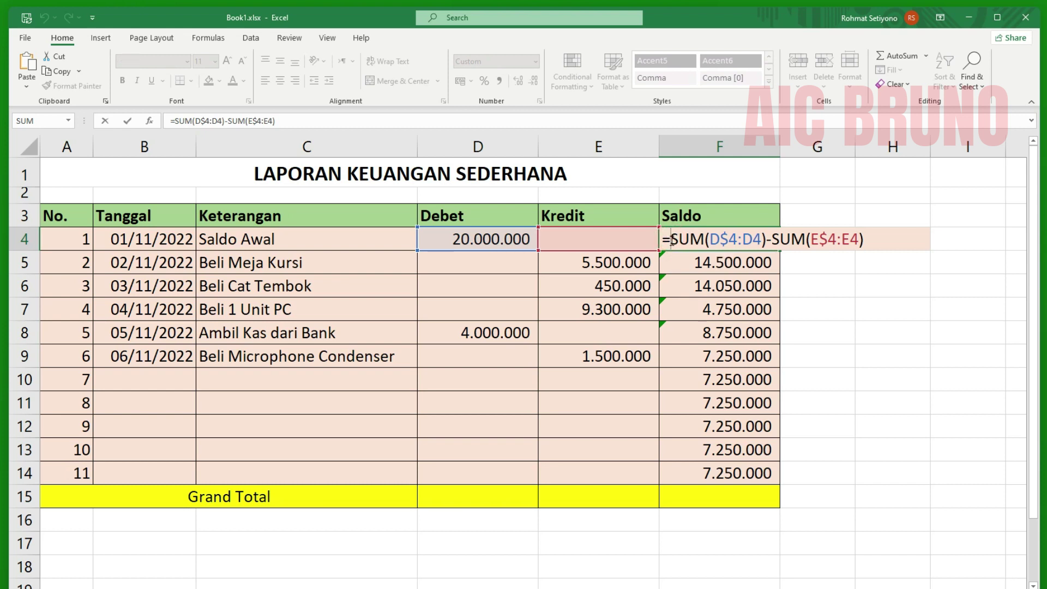
text(if)
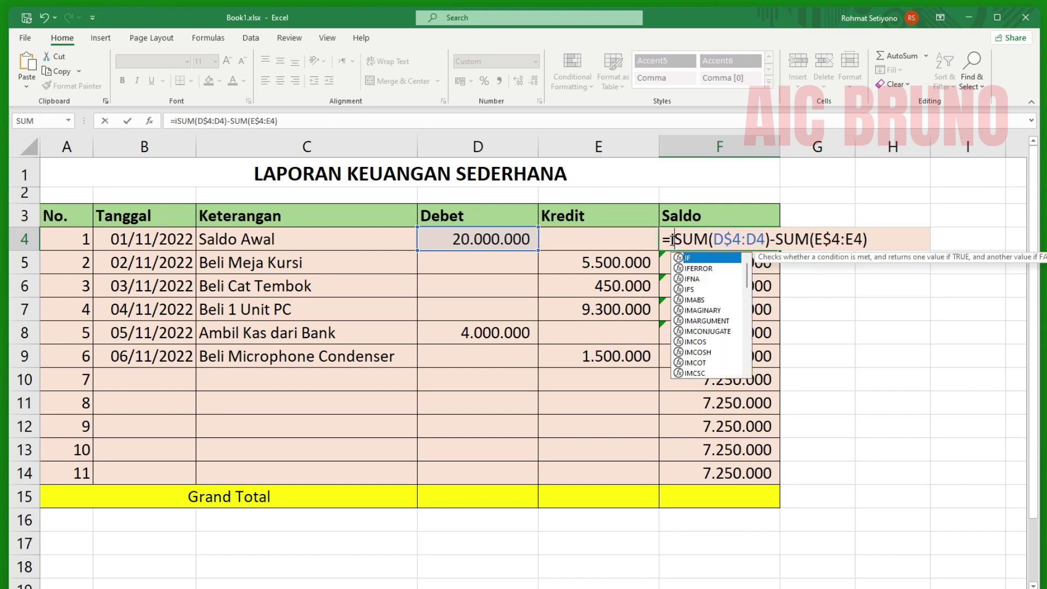
key(BackSpace)
key(BackSpace)
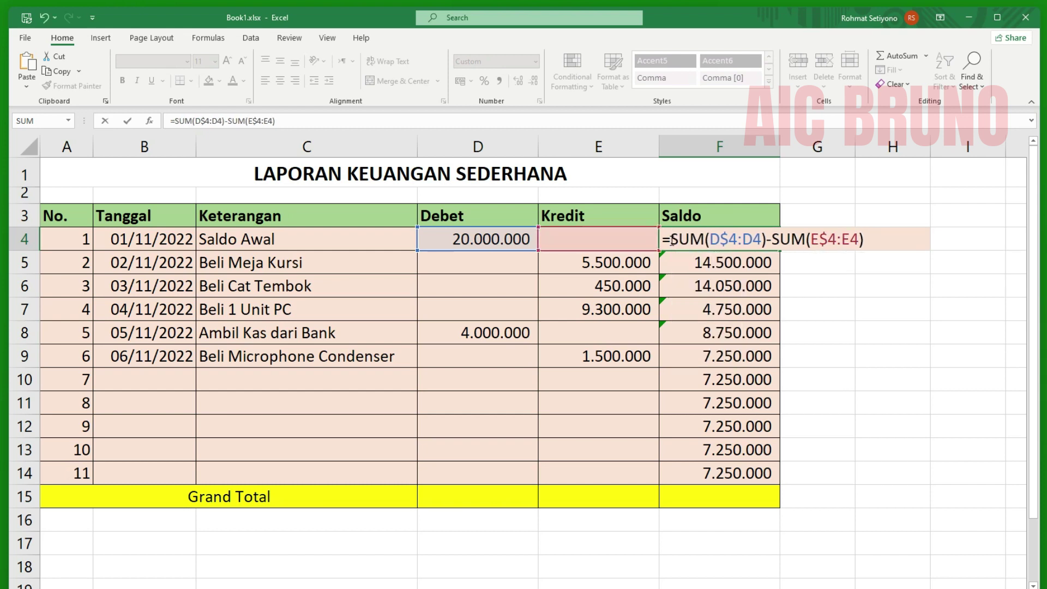
text(IF()
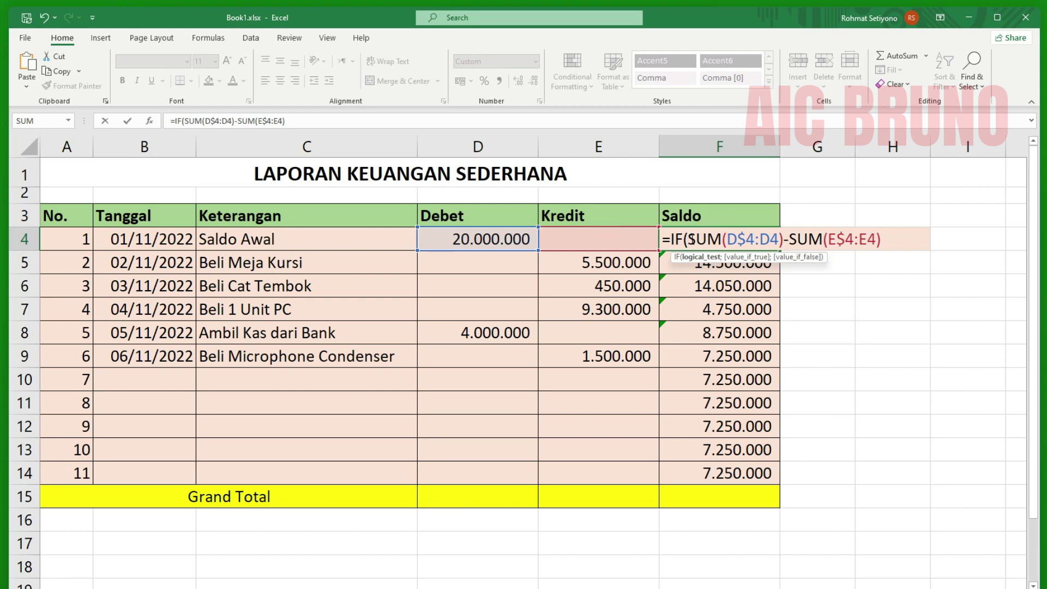
text(OR)
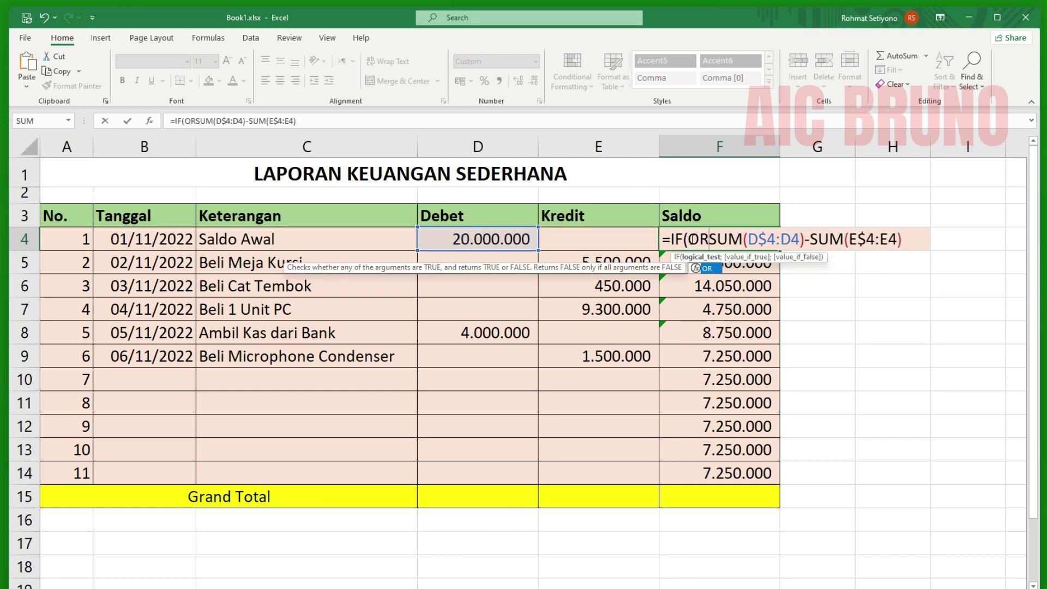
text(()
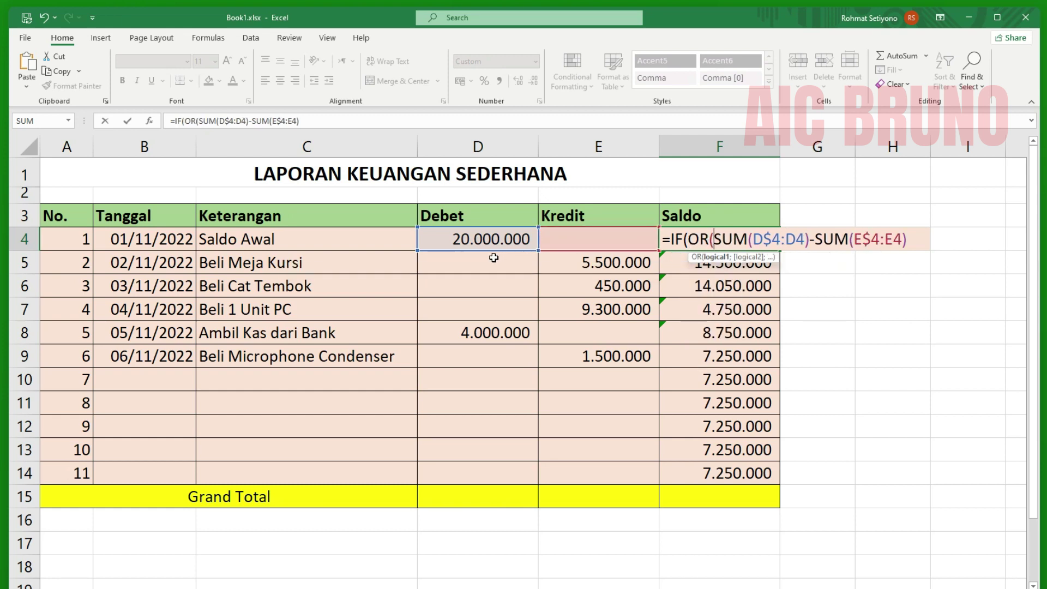
Step: Enter D4<>0;E4<>0 as the two OR conditions in the F4 formula and close the OR function
click(483, 239)
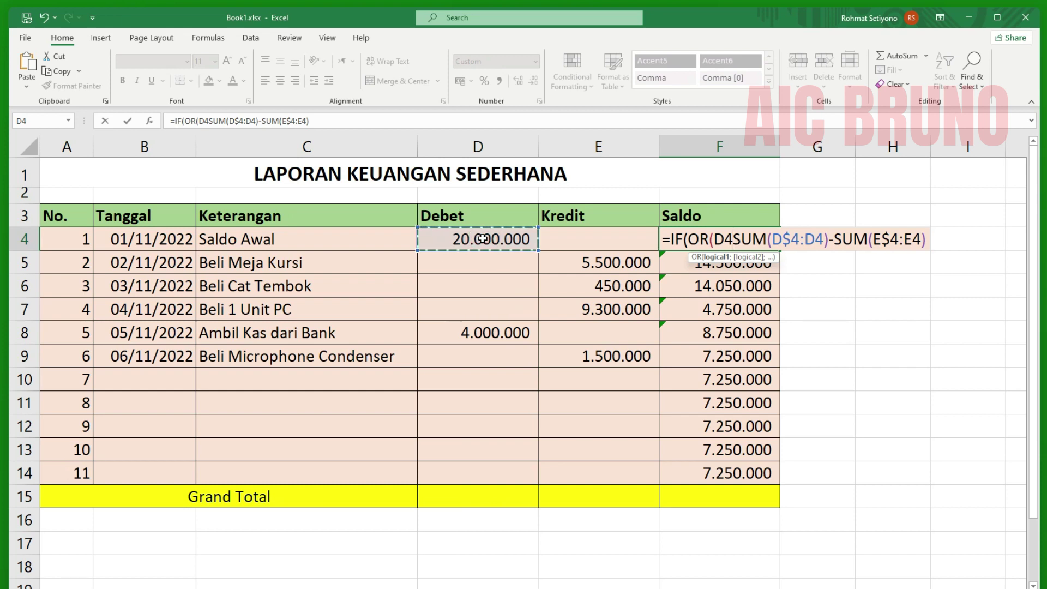
text(<>)
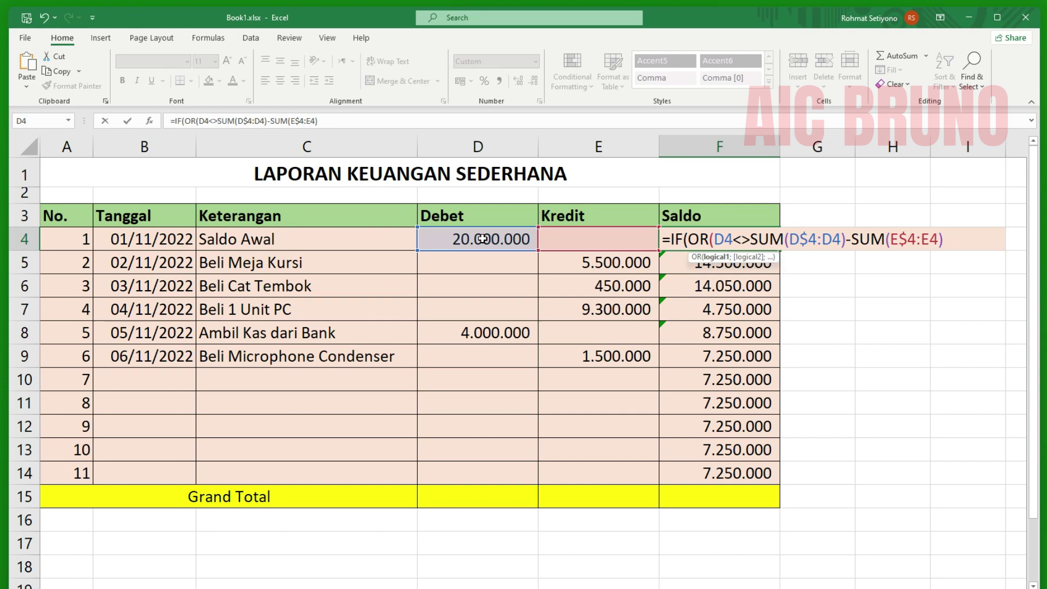
text(0)
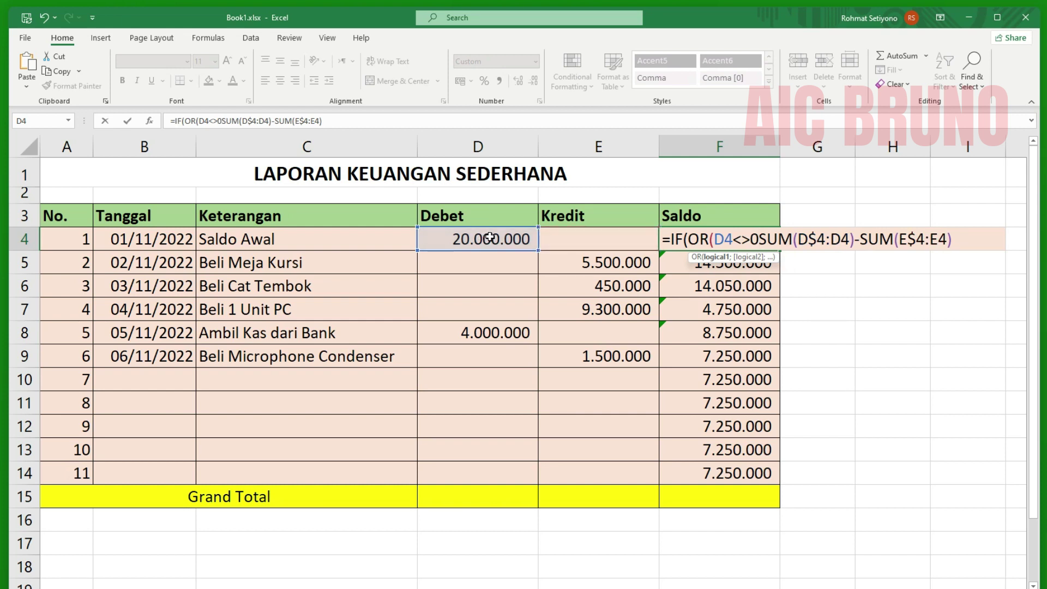
text(;)
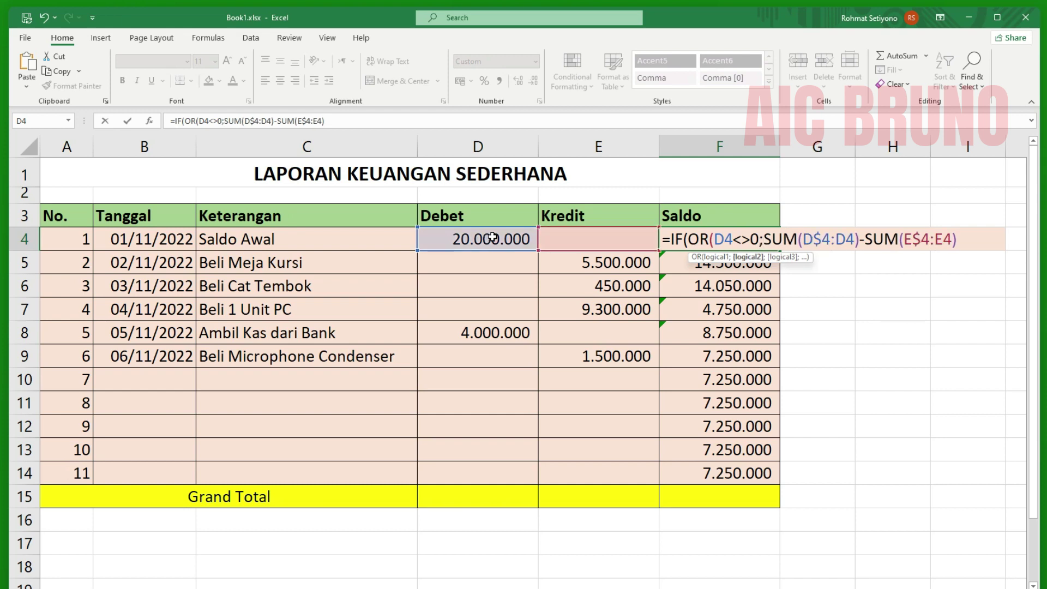
click(577, 236)
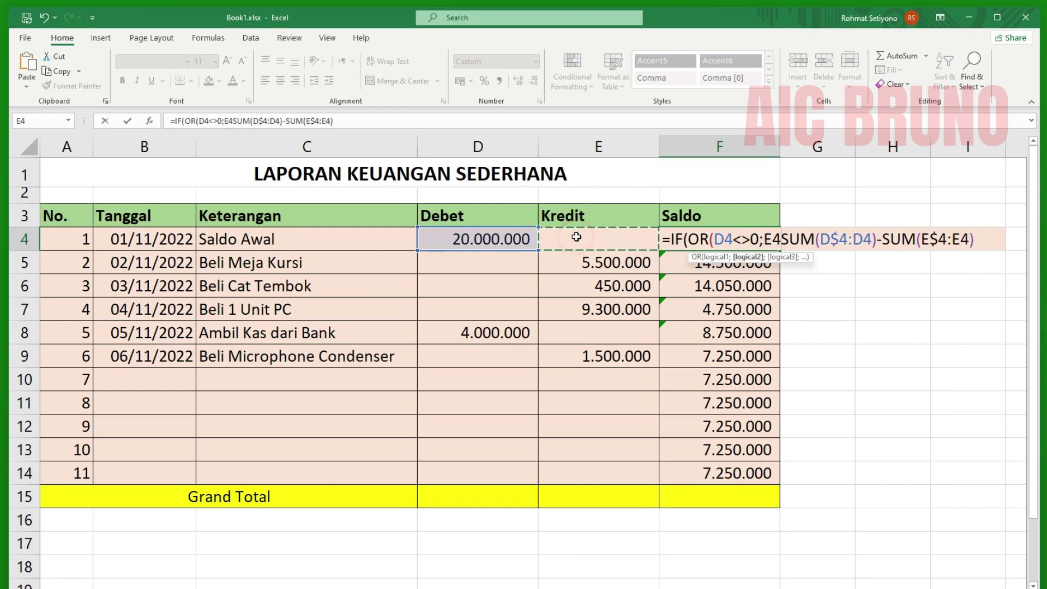
text(<>)
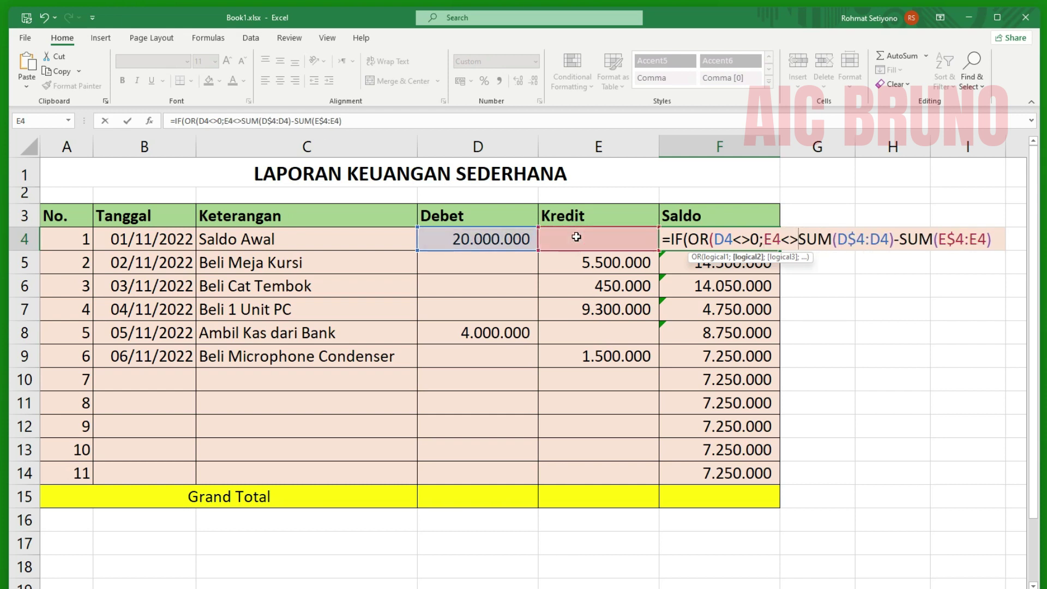
text(0)
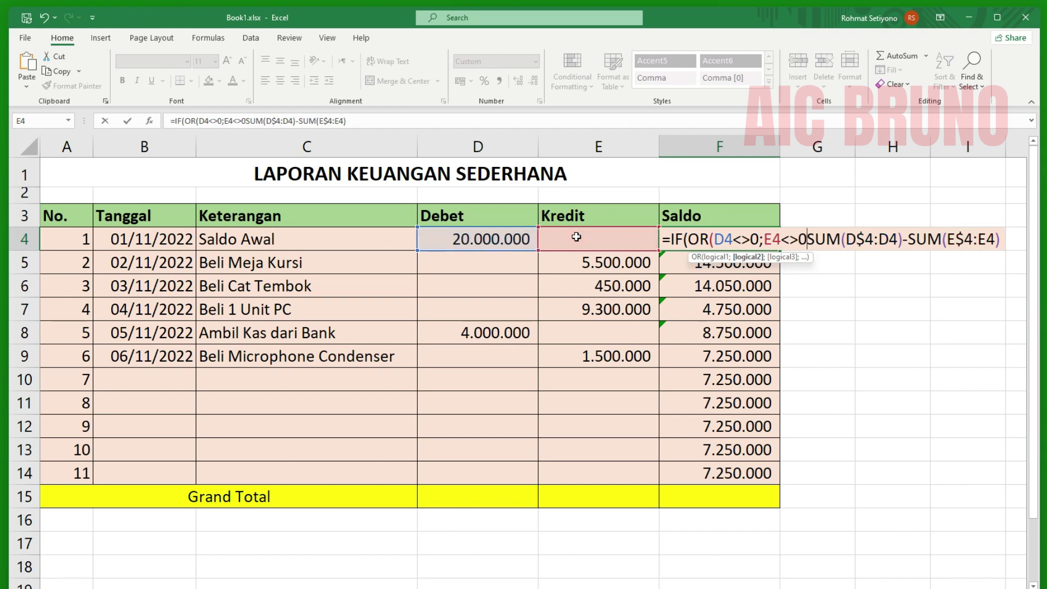
text())
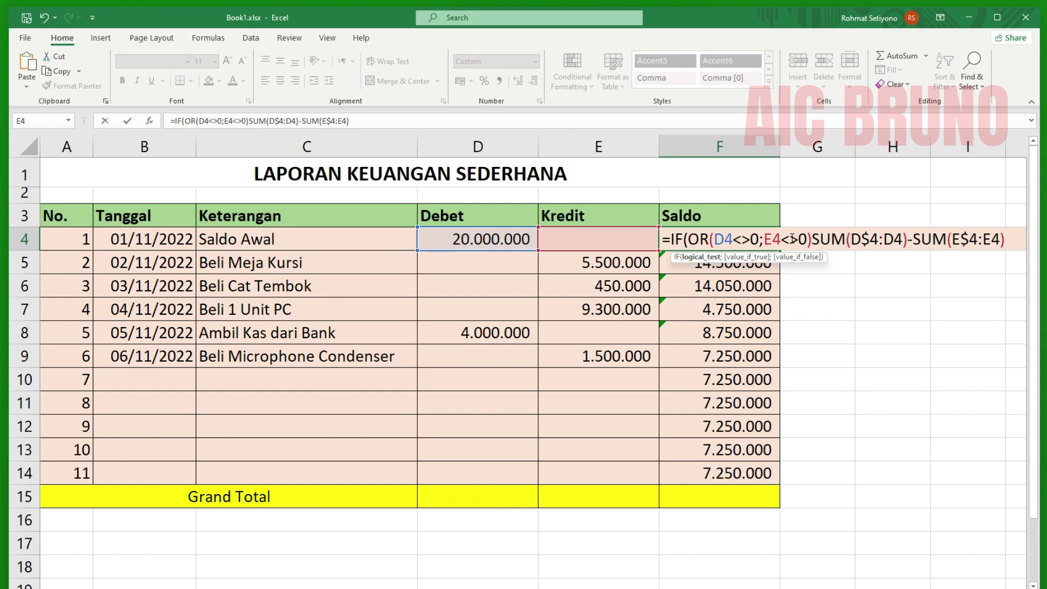
Step: Complete the F4 formula with the SUM difference as the true result and empty text as the false result: =IF(OR(D4<>0;E4<>0);SUM(D$4:D4)-SUM(E$4:E4);"")
text(;)
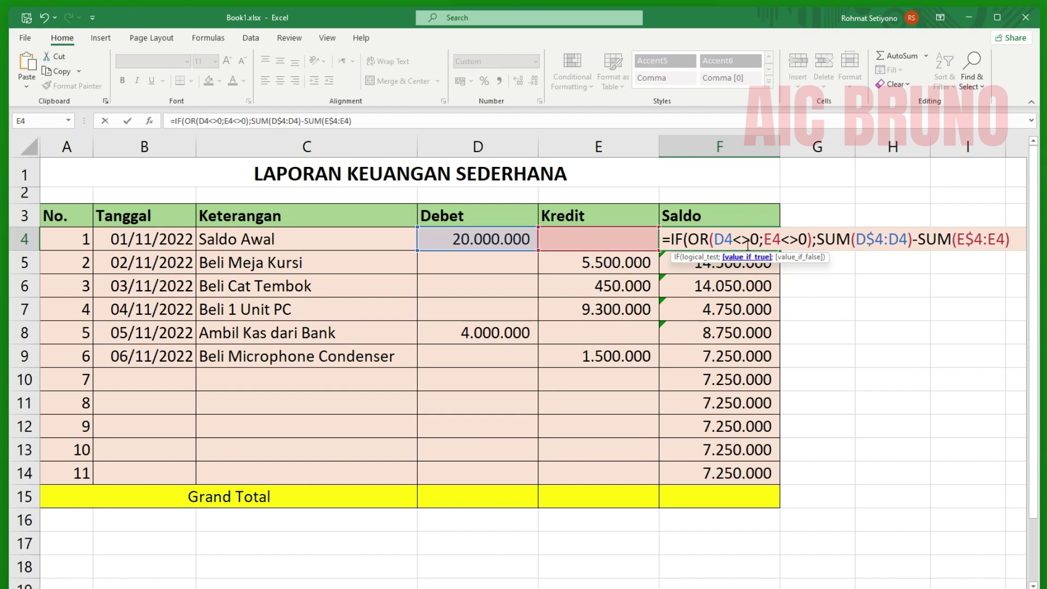
text(;)
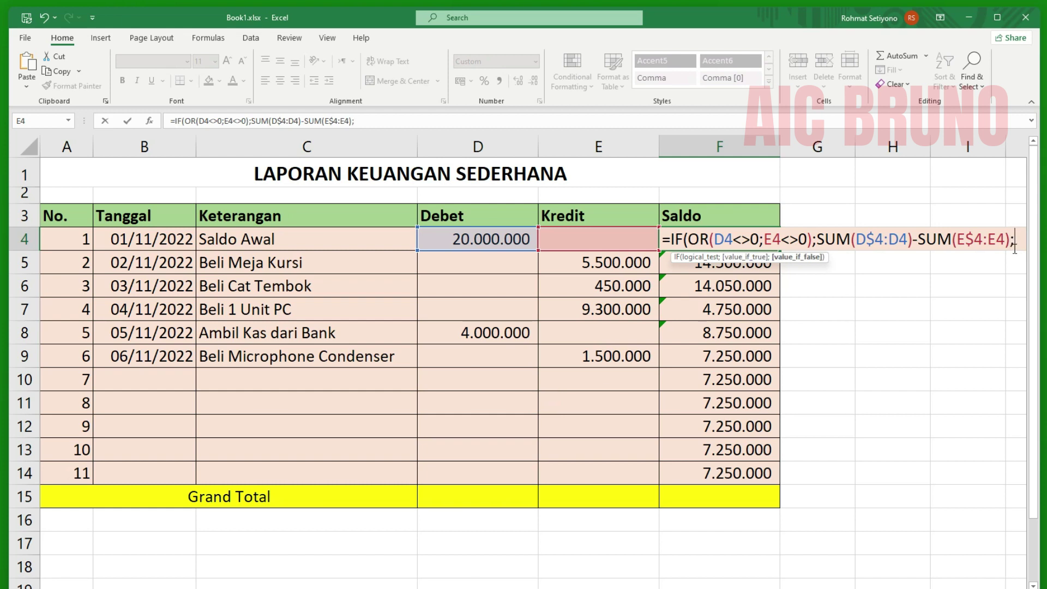
text("")
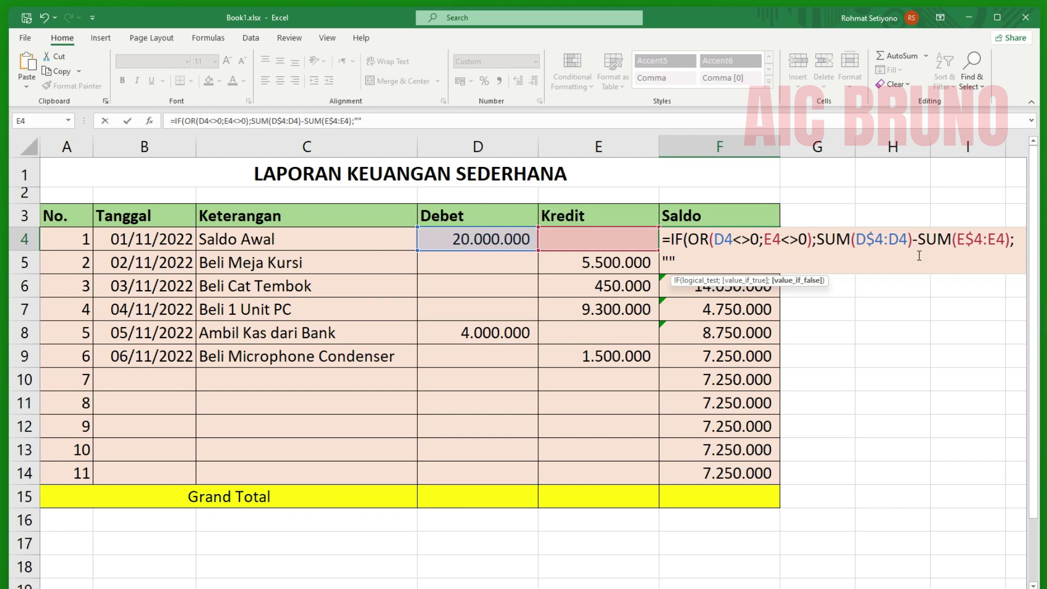
text())
key(Return)
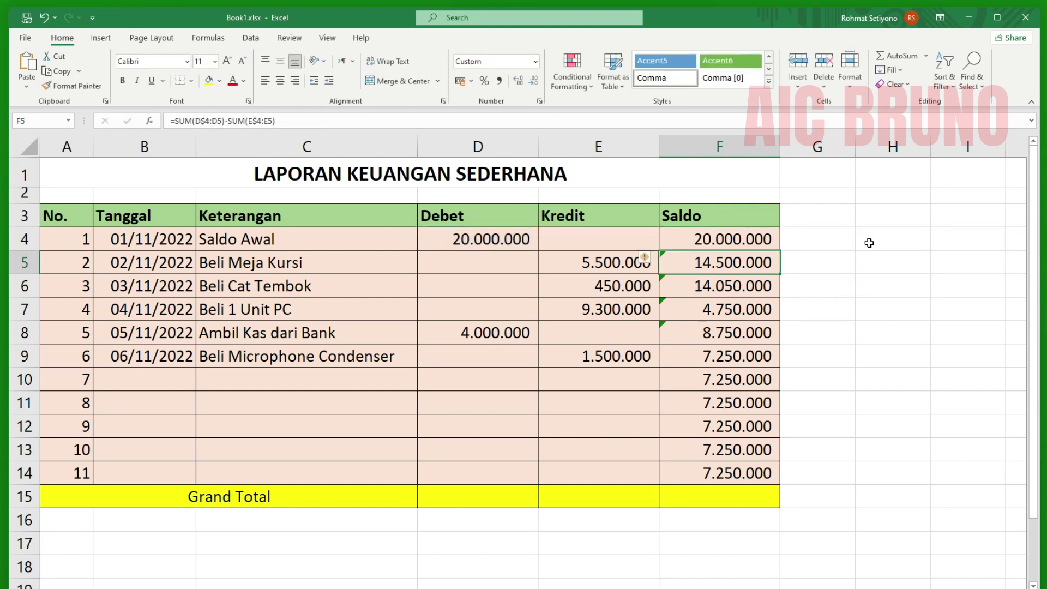
Step: Fill the IF balance formula from F4 down through F14 and check it in the empty transaction rows, F10 and F11
click(705, 240)
drag(781, 250, 762, 484)
click(201, 379)
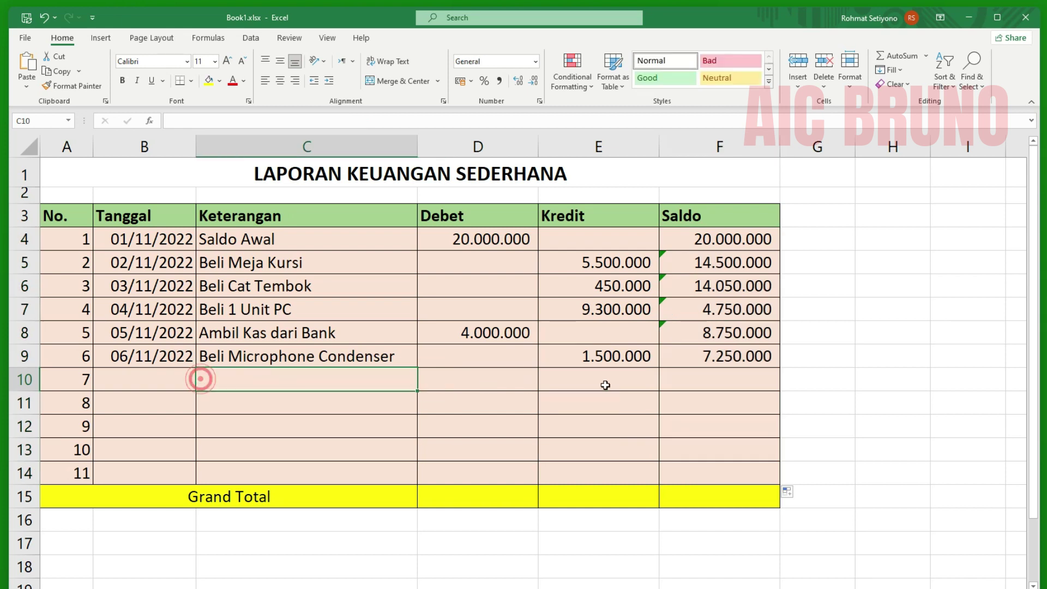
click(727, 385)
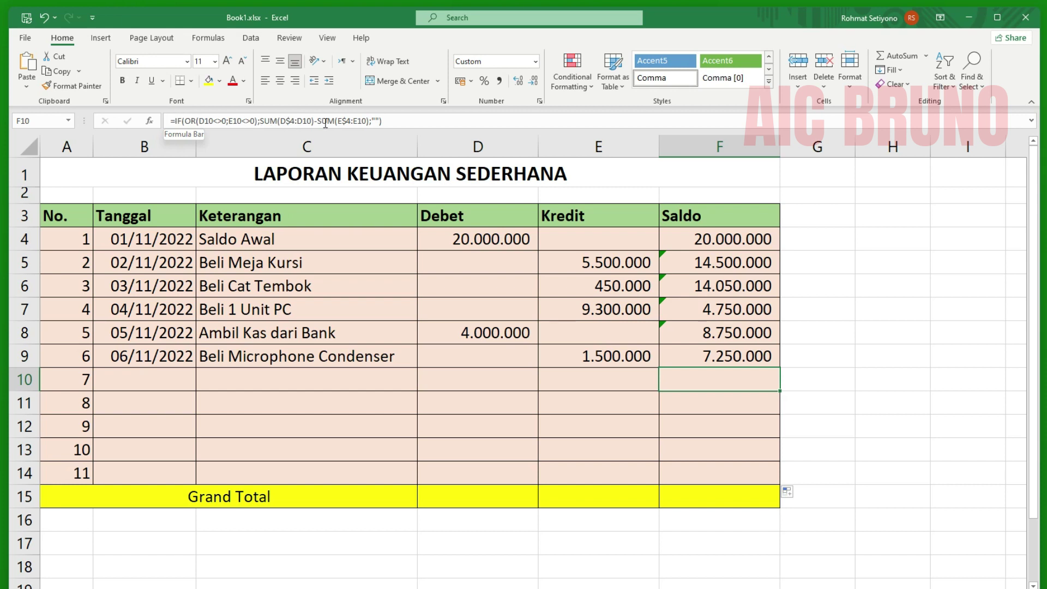
click(697, 403)
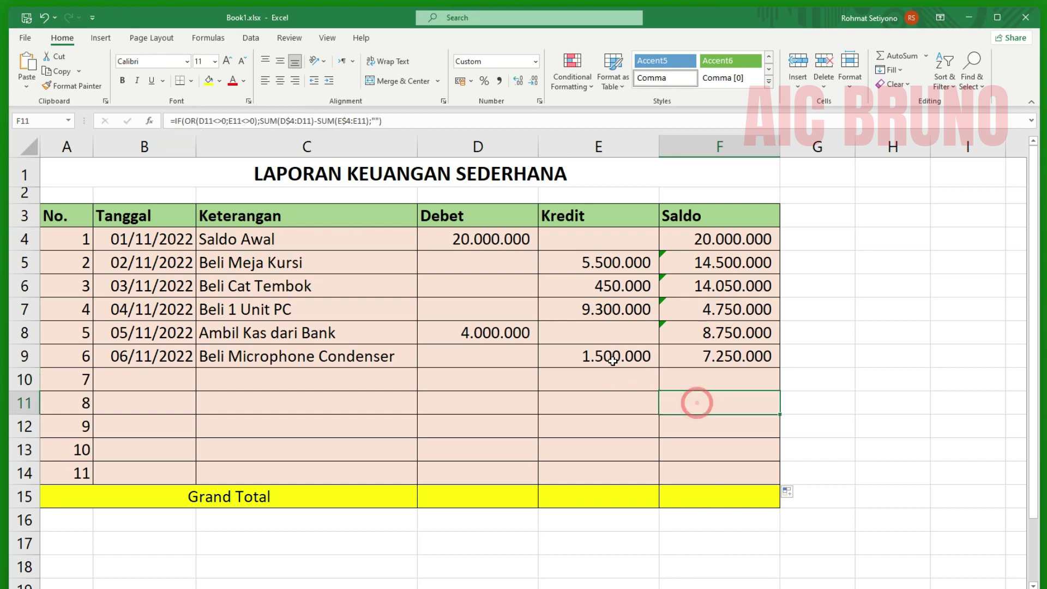
click(544, 380)
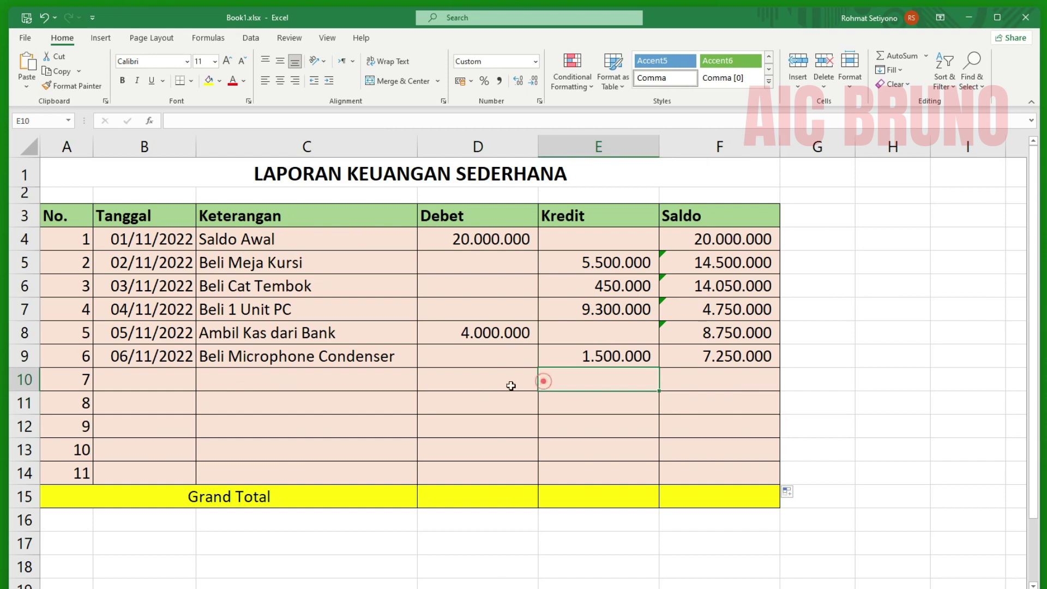
Step: Enter 2500000 as the Kredit amount in E10 for the Beli printer transaction dated 07/11/2022
click(484, 384)
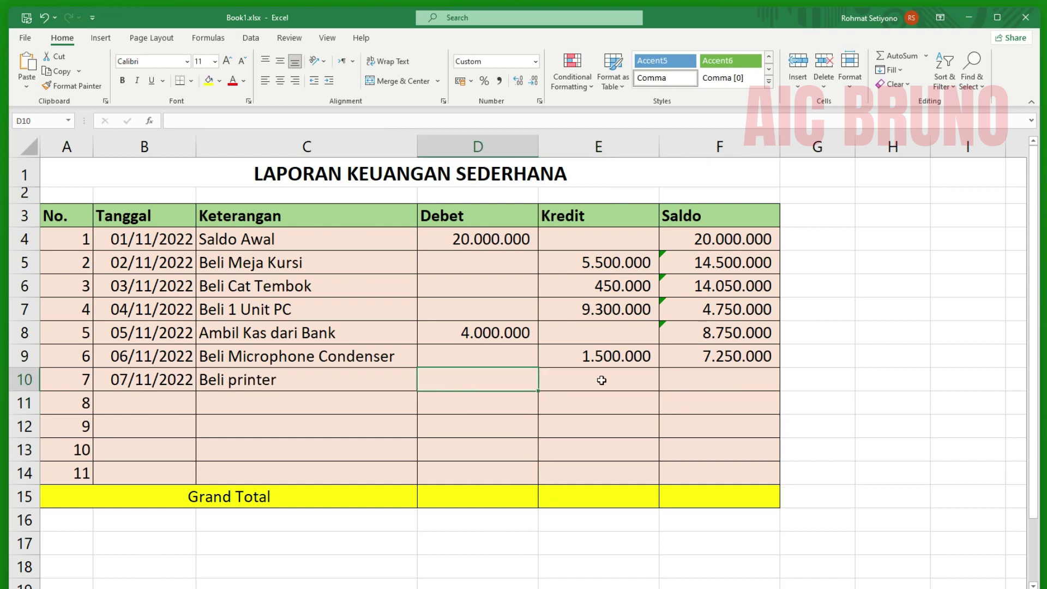
click(601, 380)
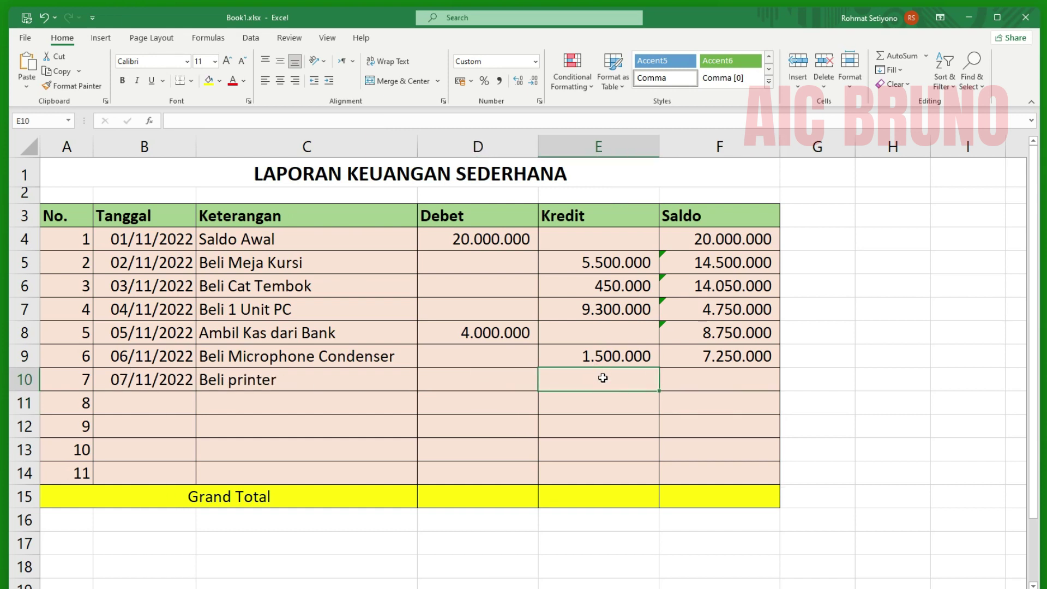
text(2500)
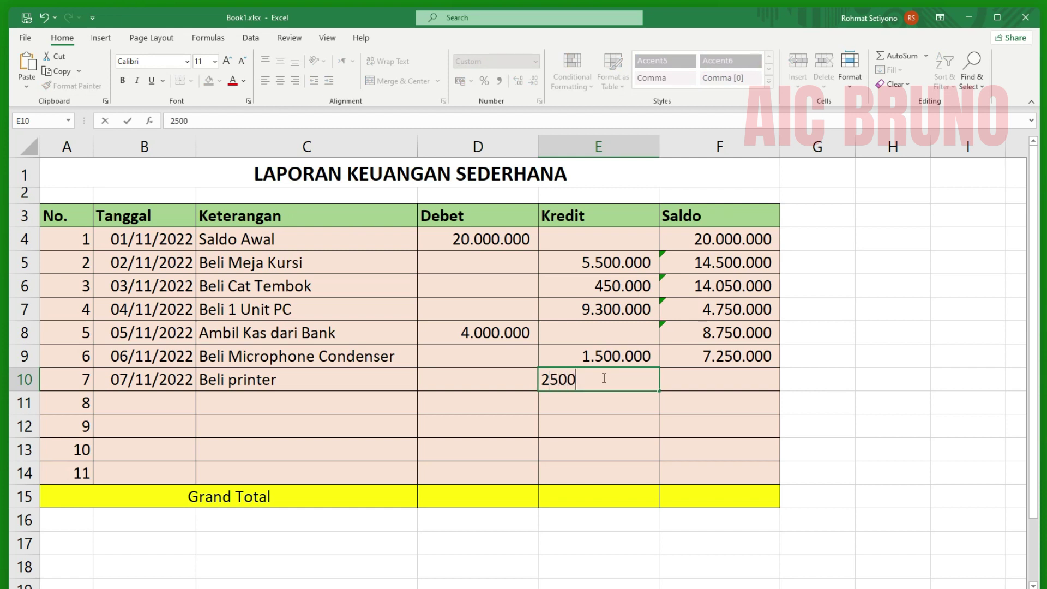
text(000)
key(Return)
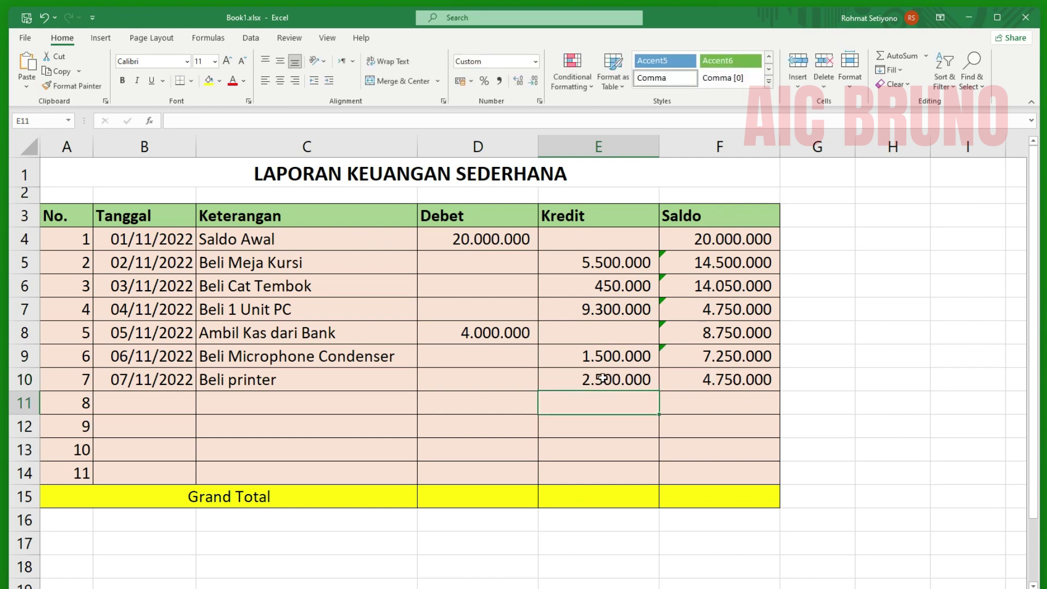
Step: Enter 500000 as the Kredit amount in E11 for transaction row 8
click(727, 382)
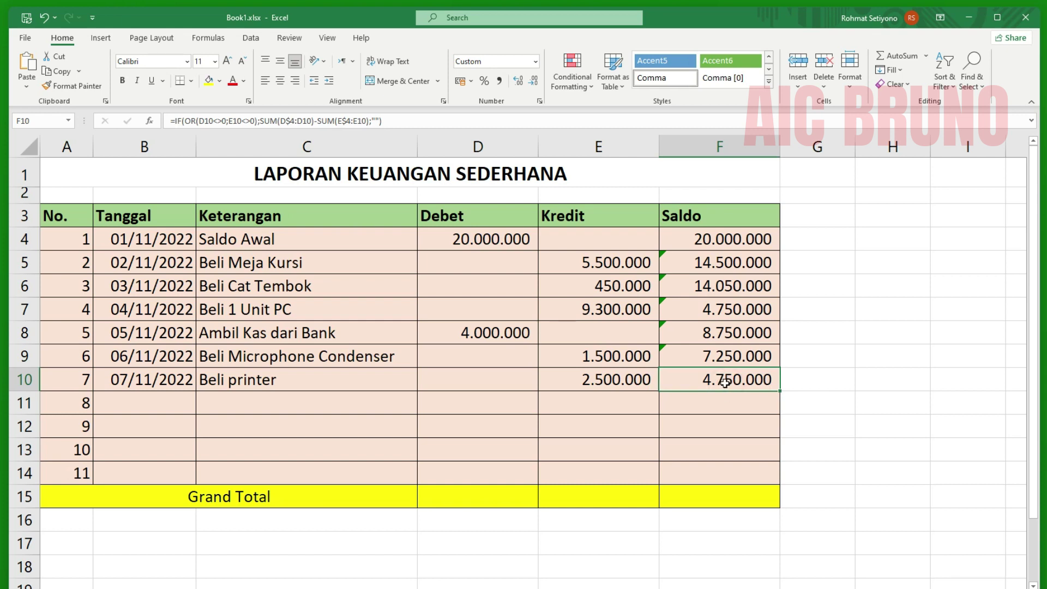
click(592, 401)
click(482, 410)
click(604, 404)
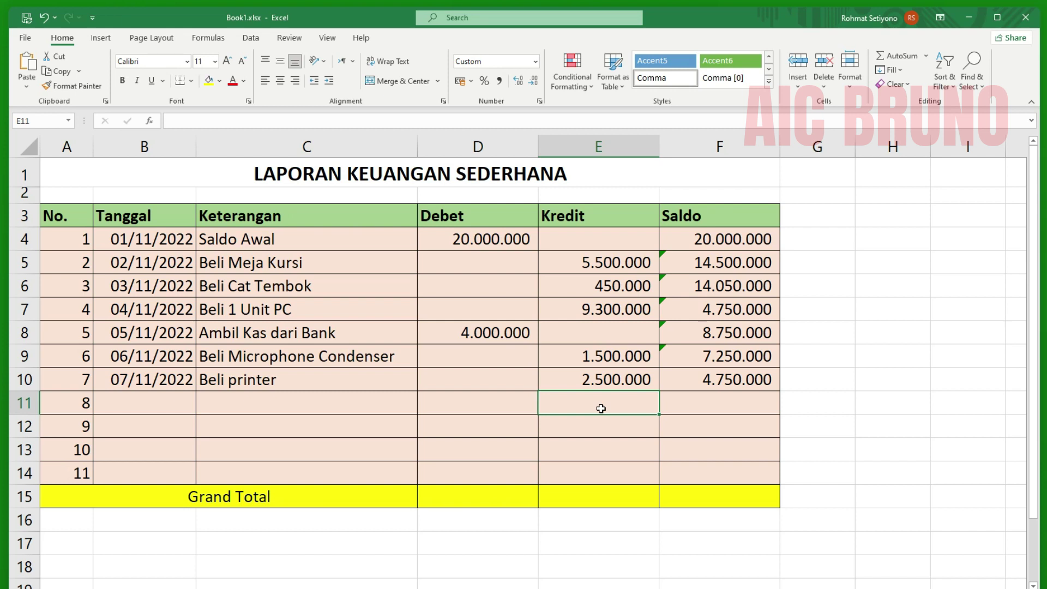
text(500000)
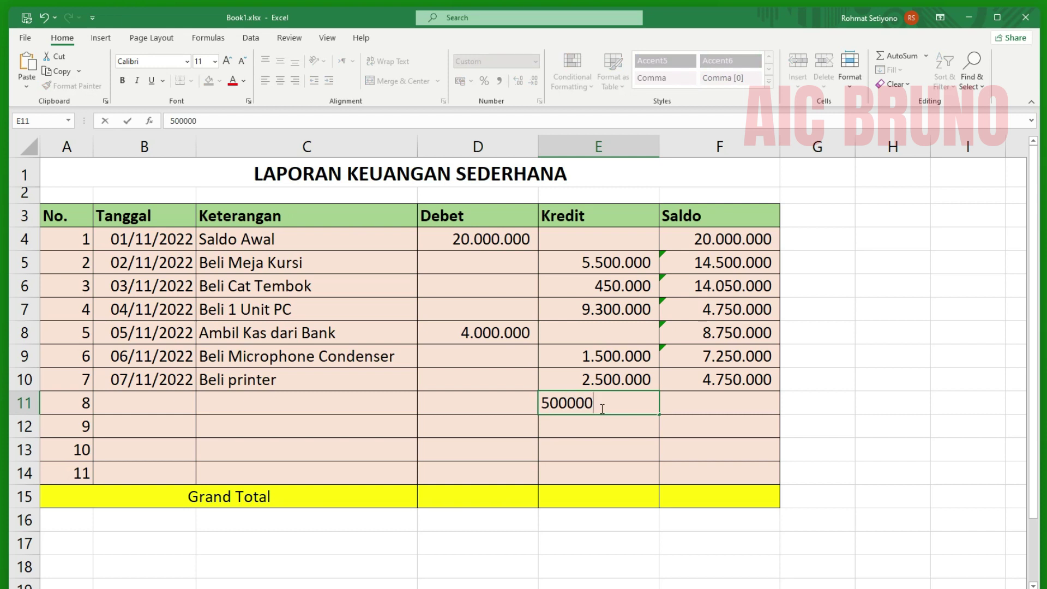
key(Return)
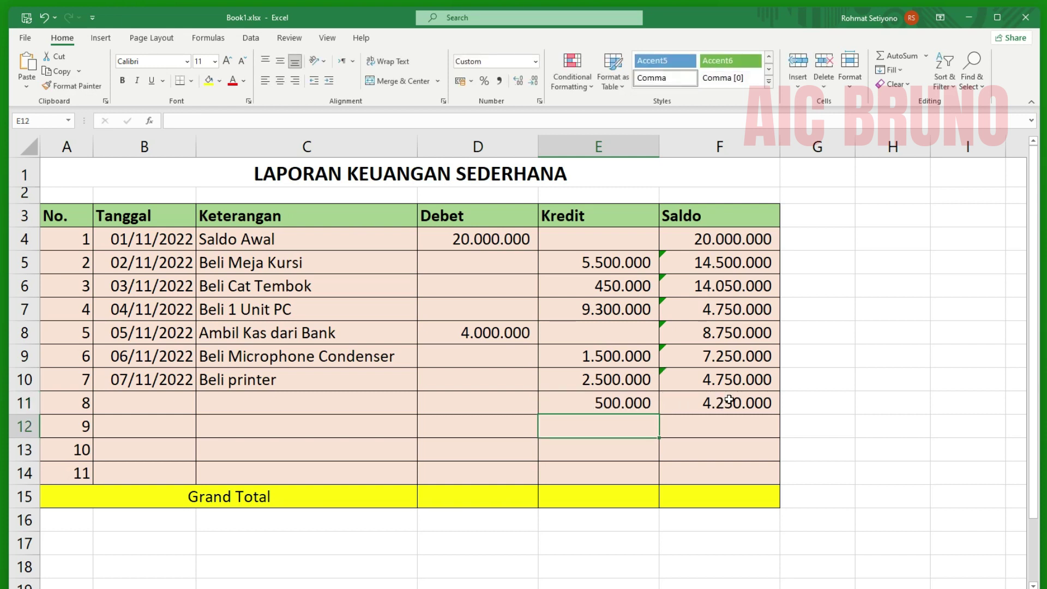
Step: Enter 10000000 as the Debet amount in D12 and check the Saldo cells from F12 down to F14
click(476, 436)
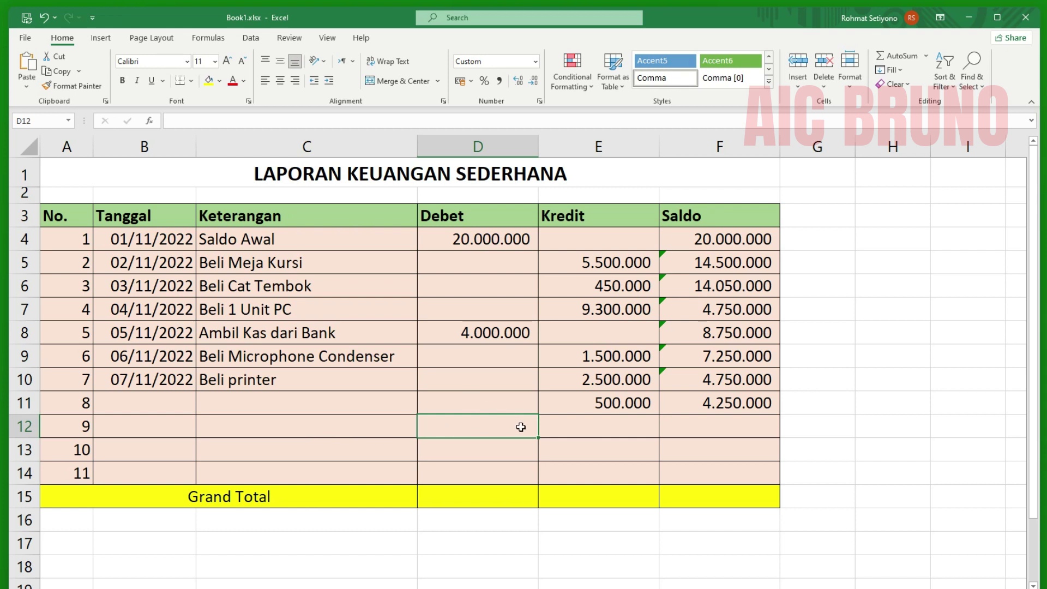
click(496, 429)
text(10)
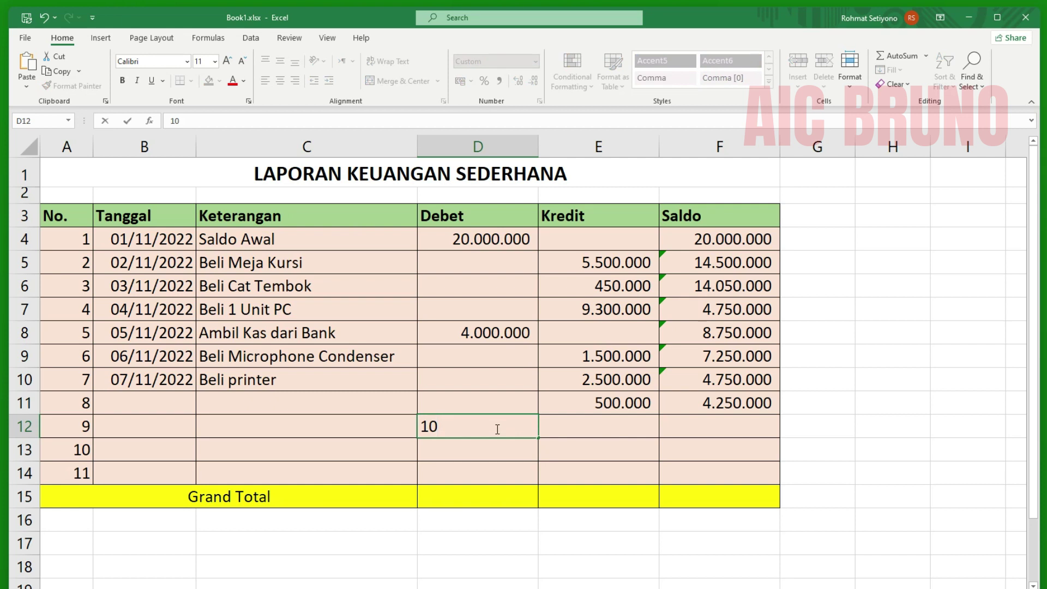
text(000000)
key(Return)
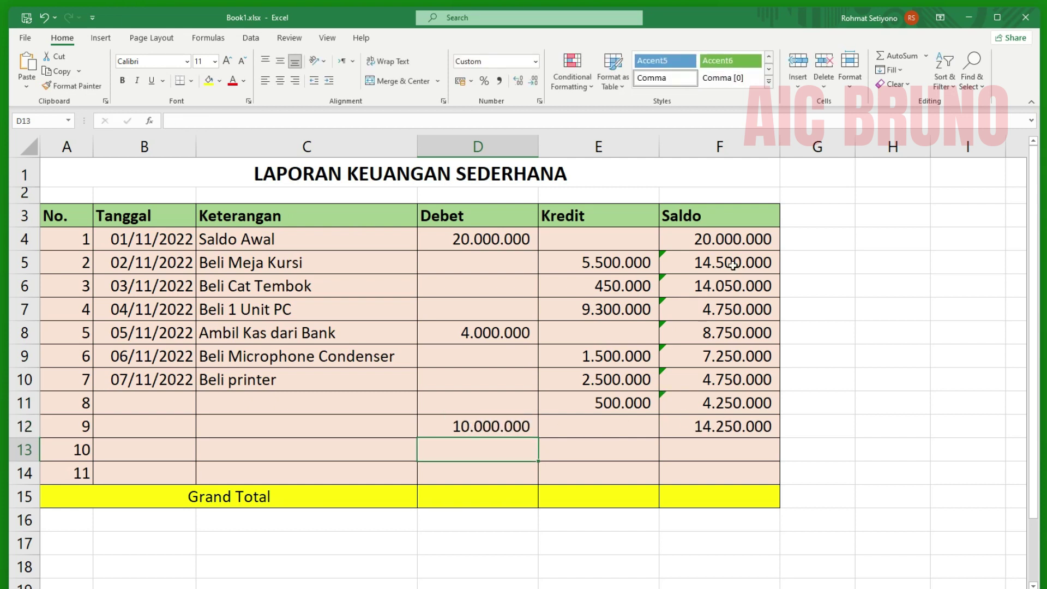
click(714, 424)
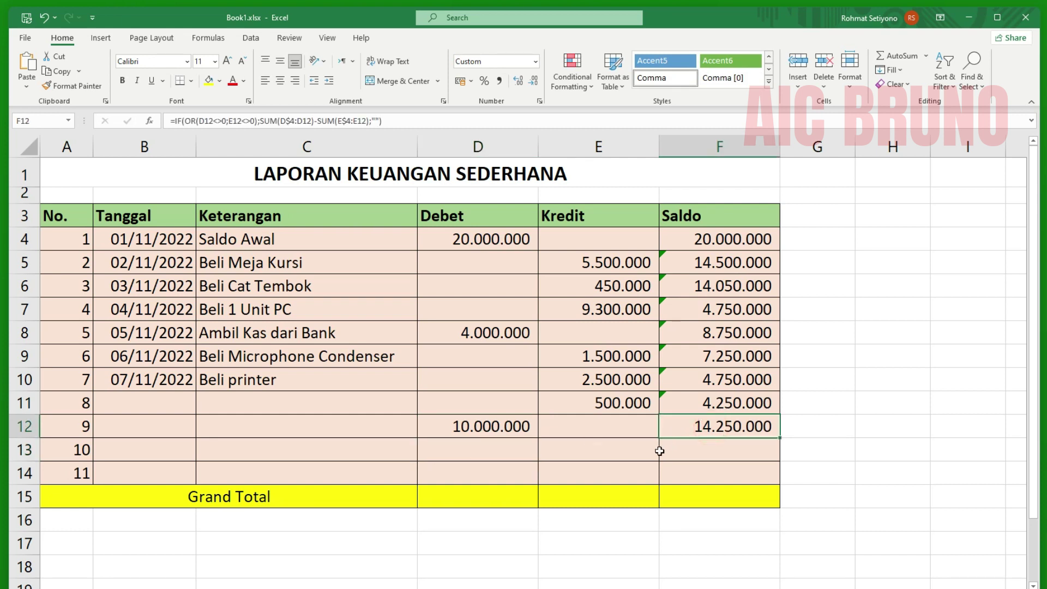
click(498, 456)
click(488, 475)
click(596, 451)
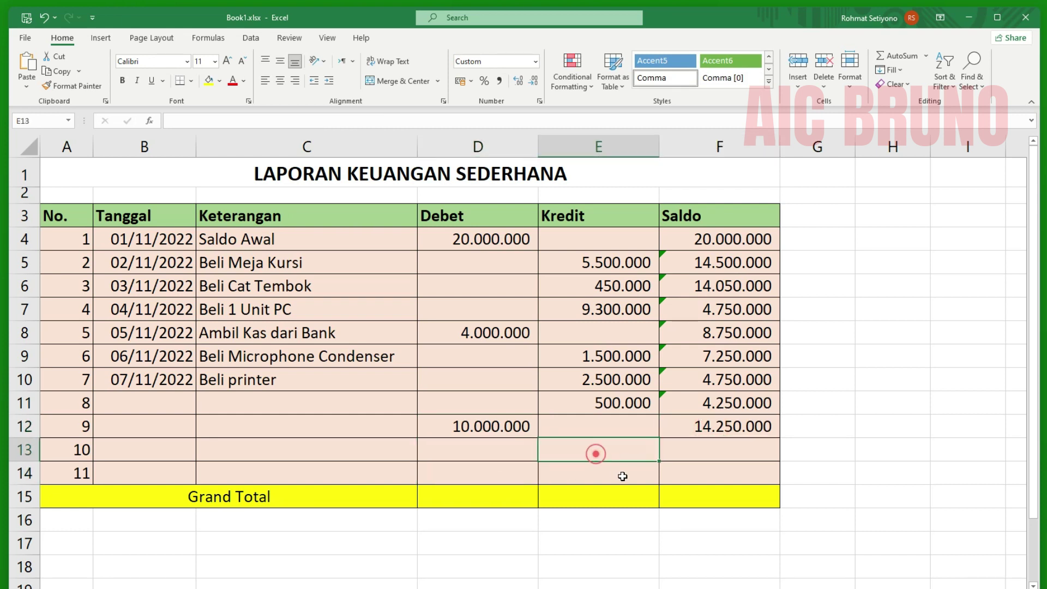
click(731, 452)
click(729, 476)
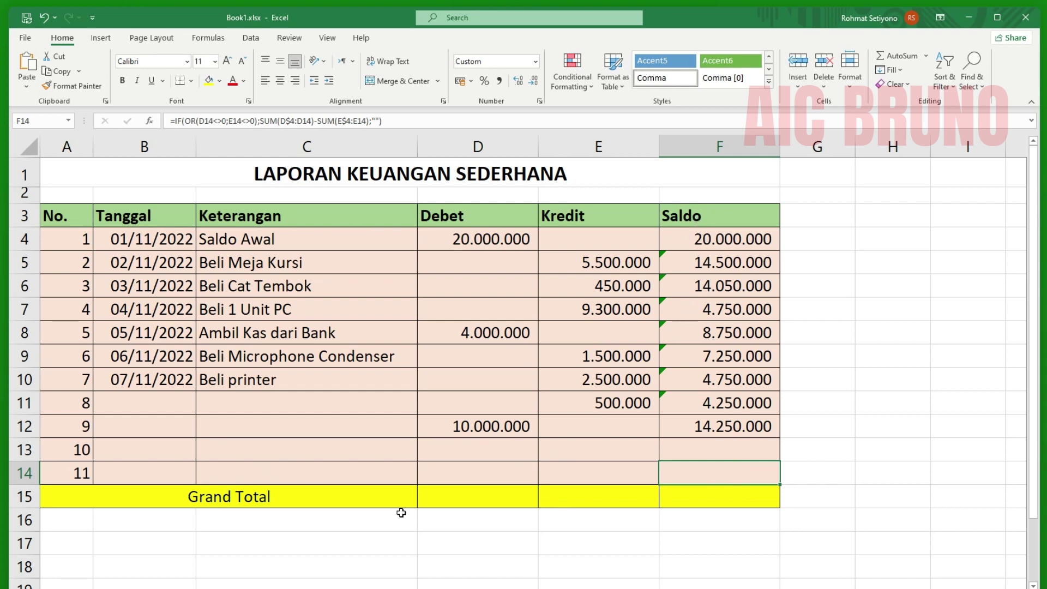
click(455, 493)
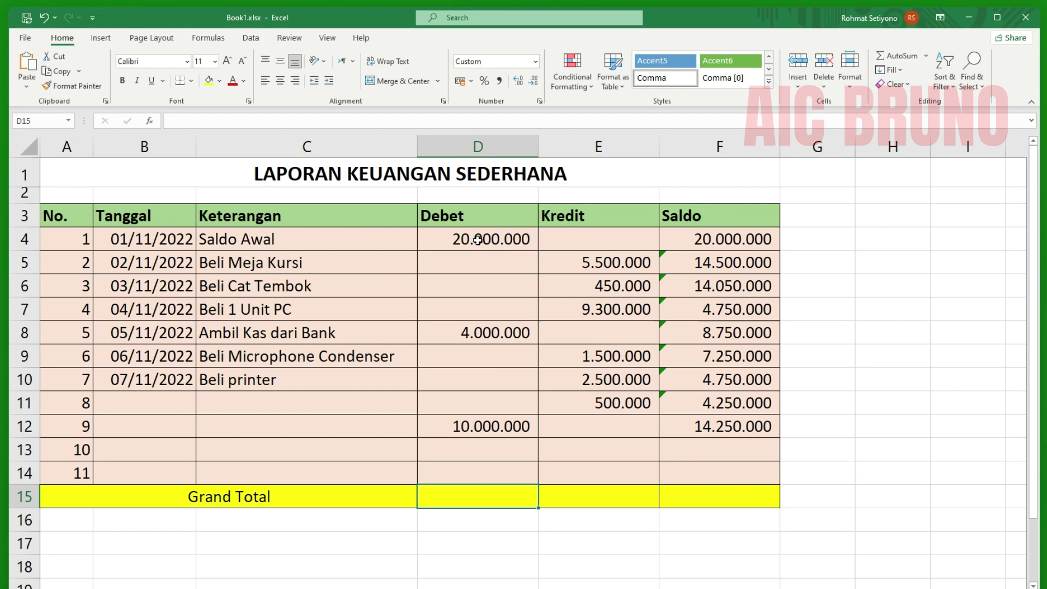
click(581, 496)
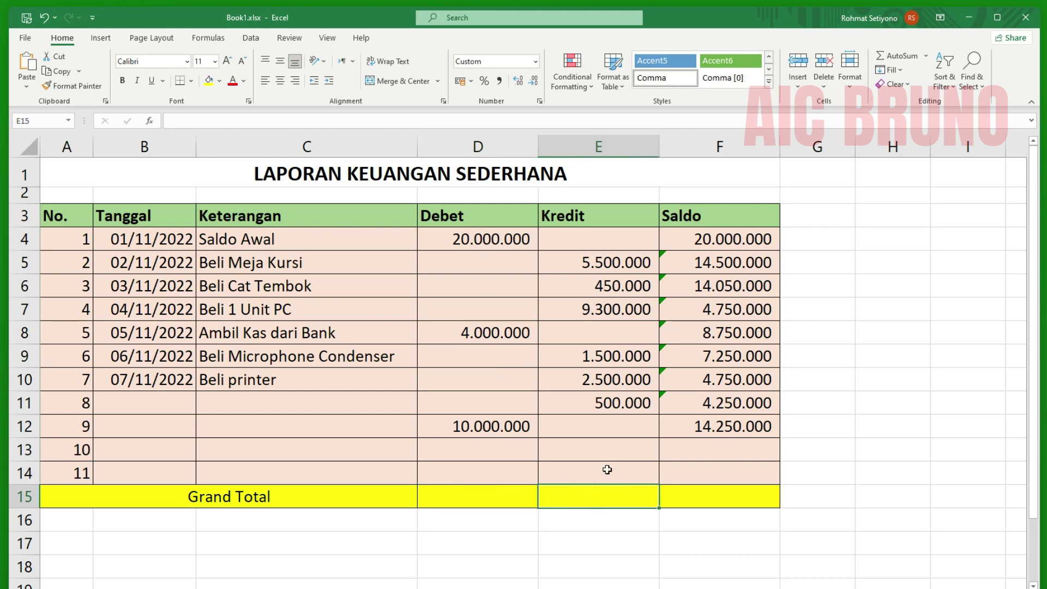
click(741, 499)
click(495, 496)
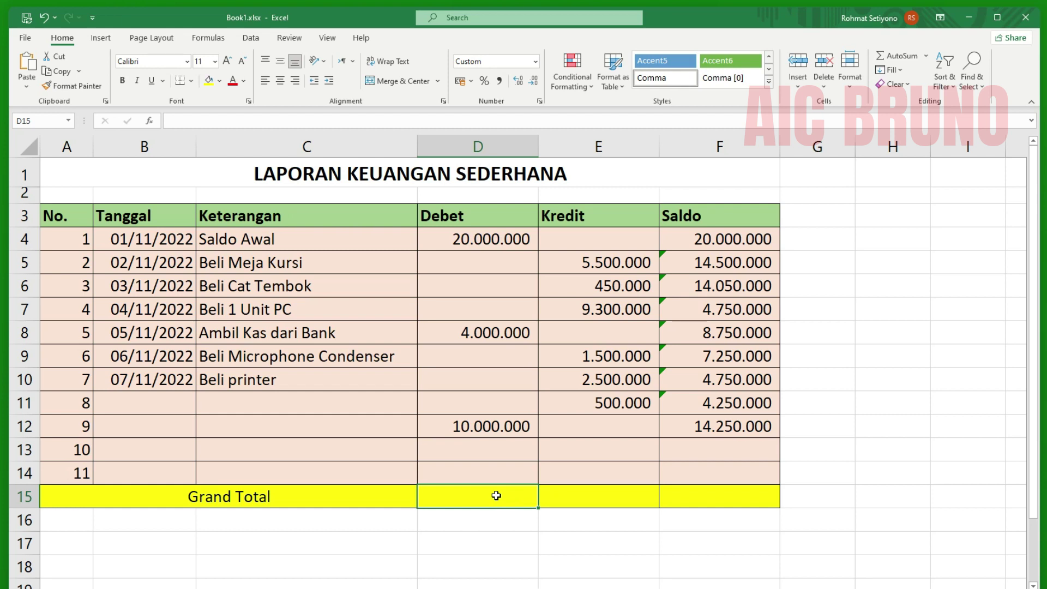
text(=)
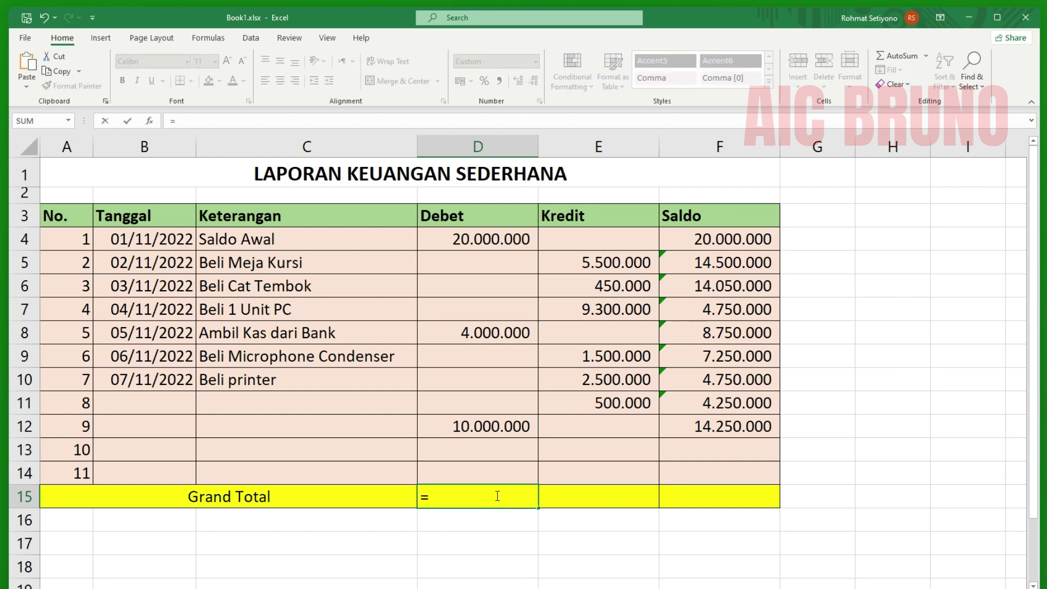
text(sum)
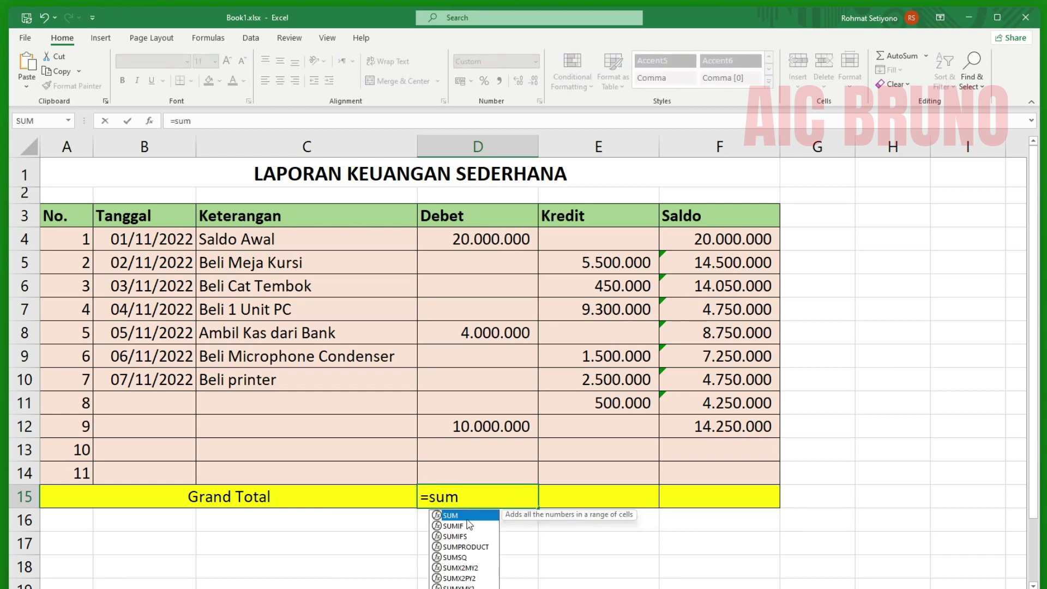
key(BackSpace)
key(BackSpace)
key(BackSpace)
key(BackSpace)
key(Escape)
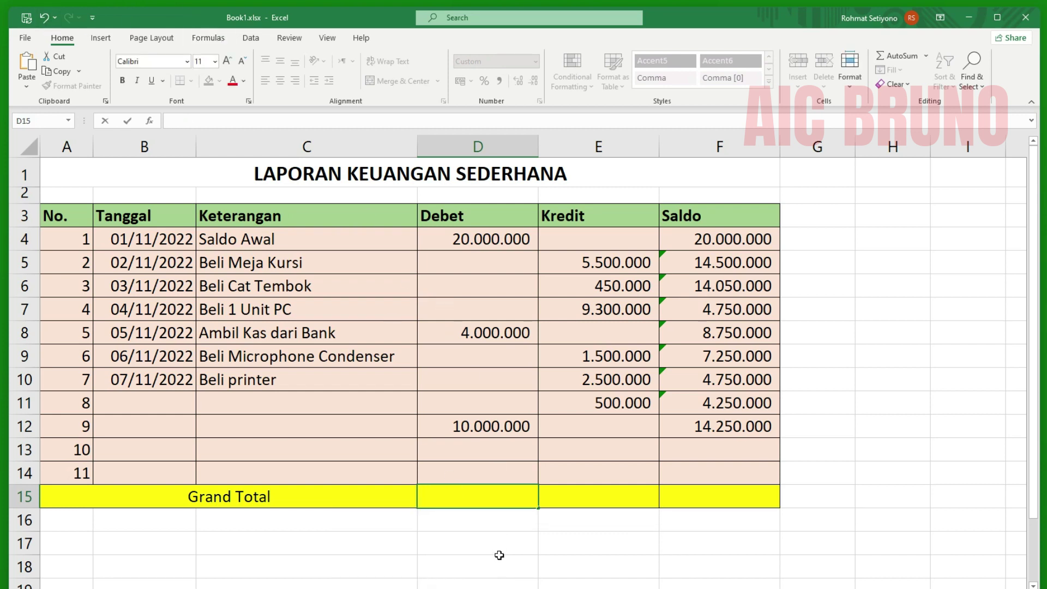
Step: Total the Debet column in Grand Total cell D15 with AutoSum over the range D4:D14
click(475, 502)
click(208, 37)
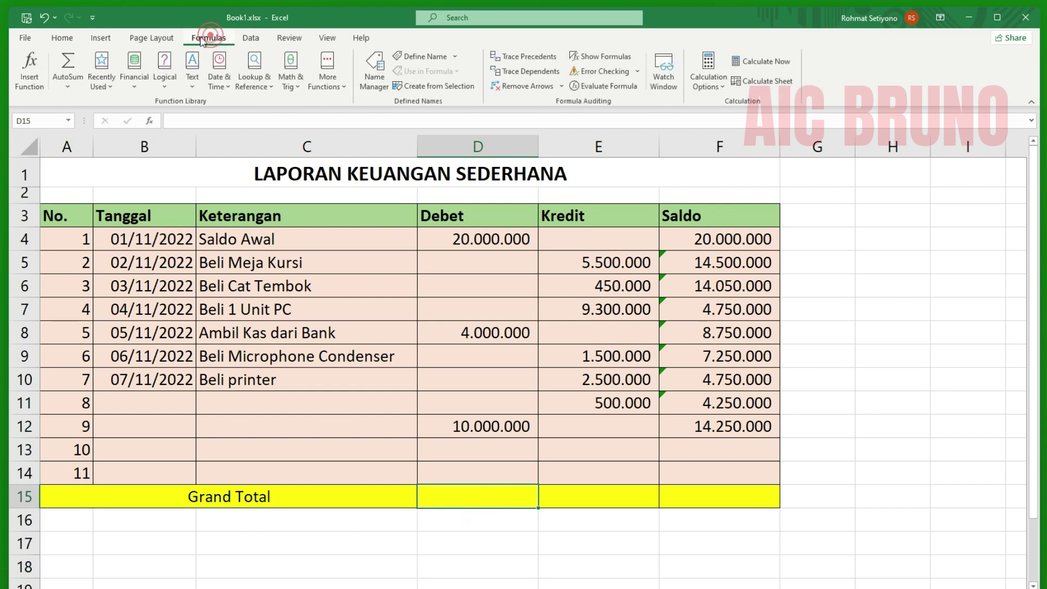
click(68, 86)
click(77, 107)
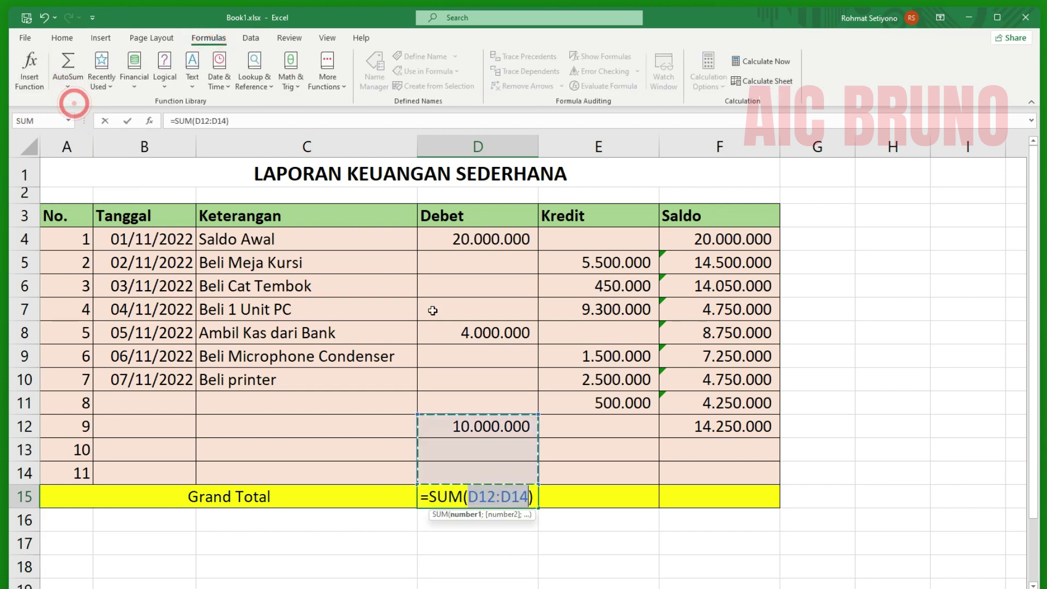
drag(479, 239, 479, 467)
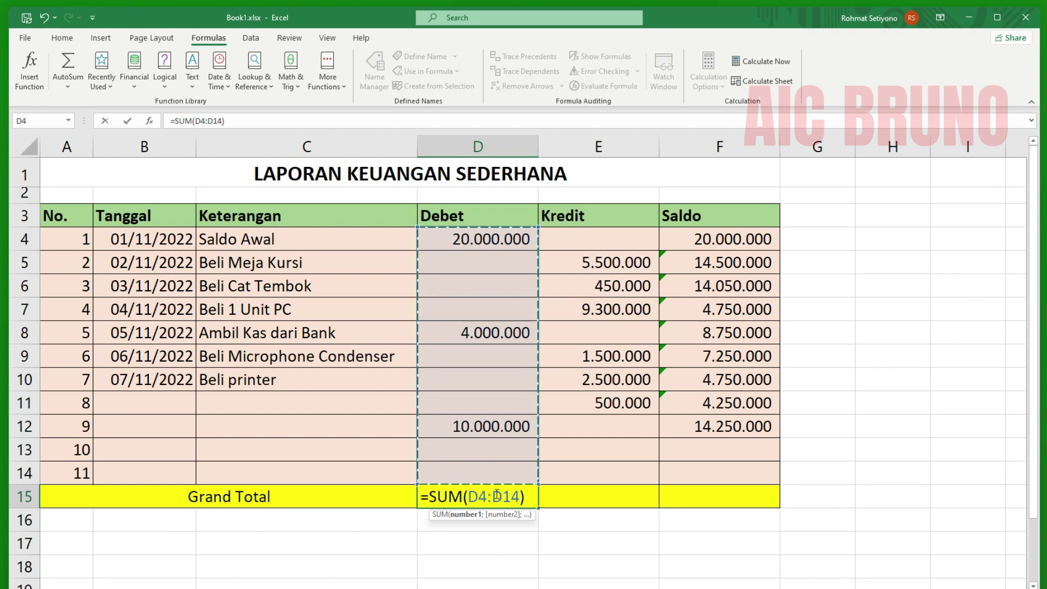
key(Return)
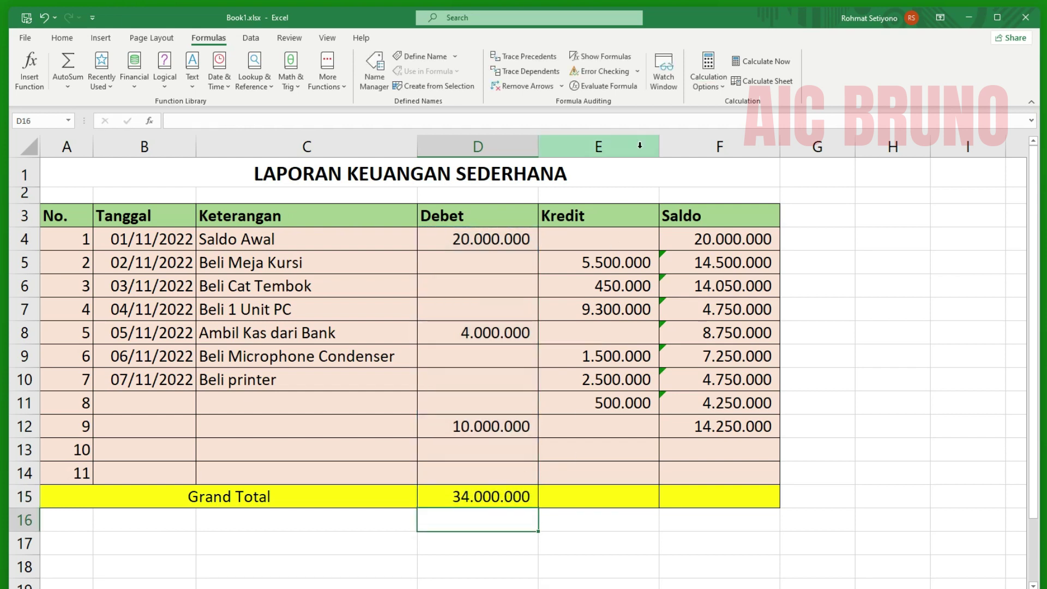
Step: Fill the D15 total formula across to E15 for the Kredit column and check both totals
click(500, 494)
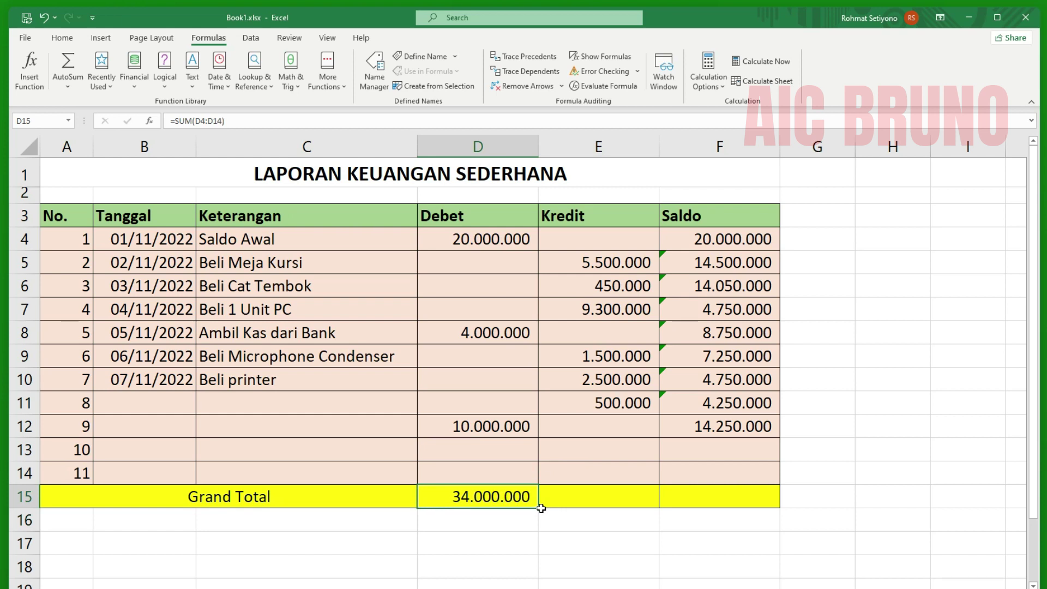
drag(540, 508, 603, 510)
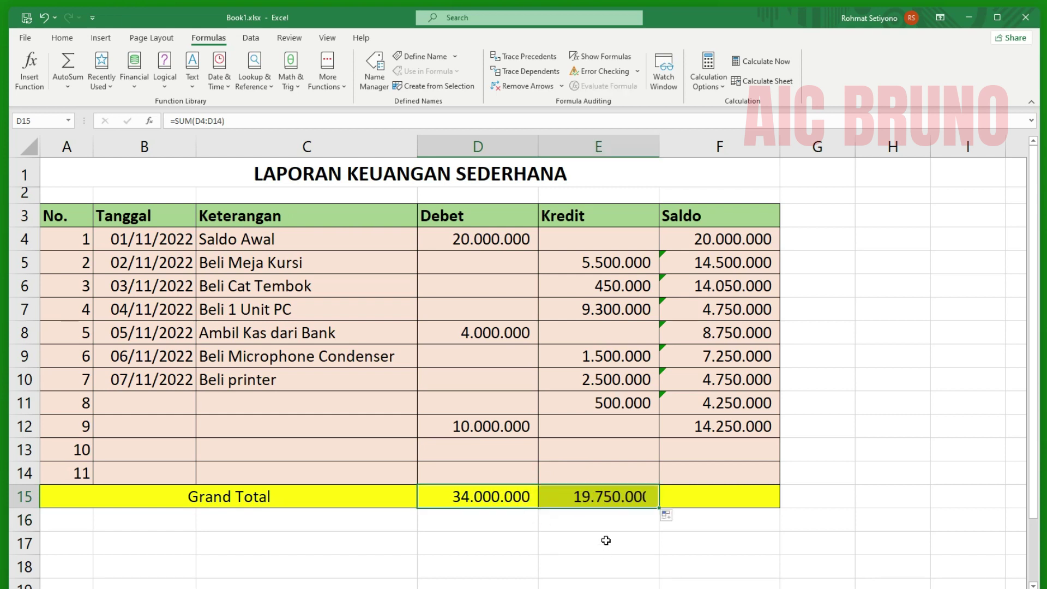
click(473, 496)
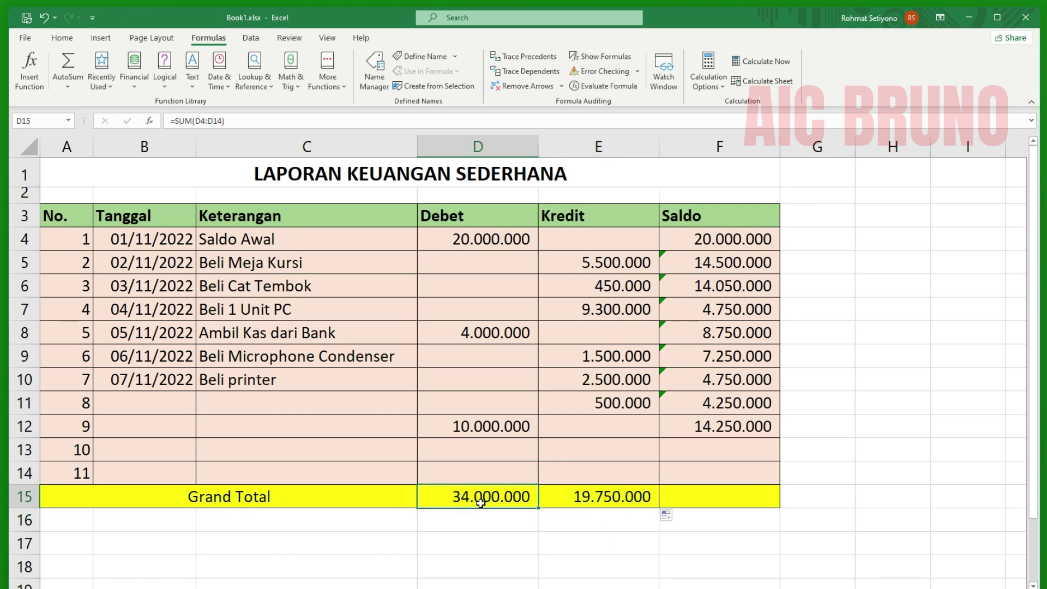
click(708, 496)
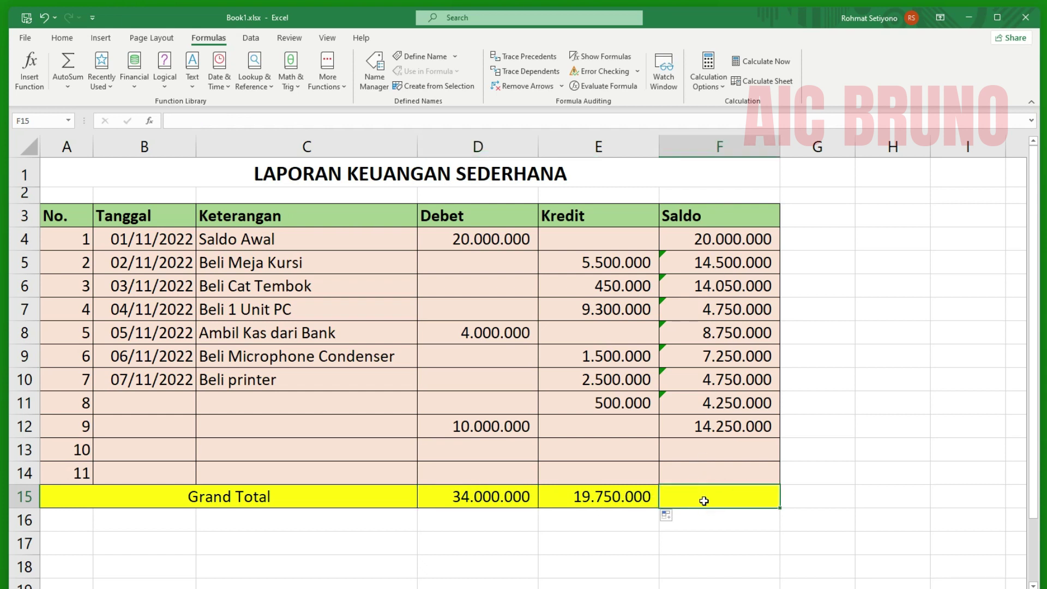
click(498, 497)
click(622, 498)
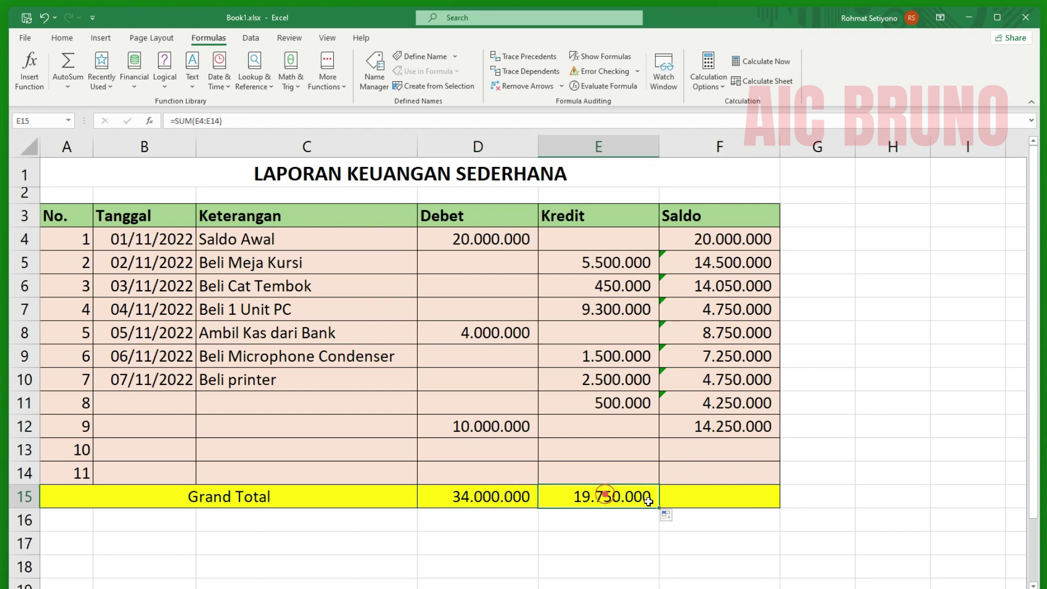
click(723, 493)
click(724, 493)
text(=)
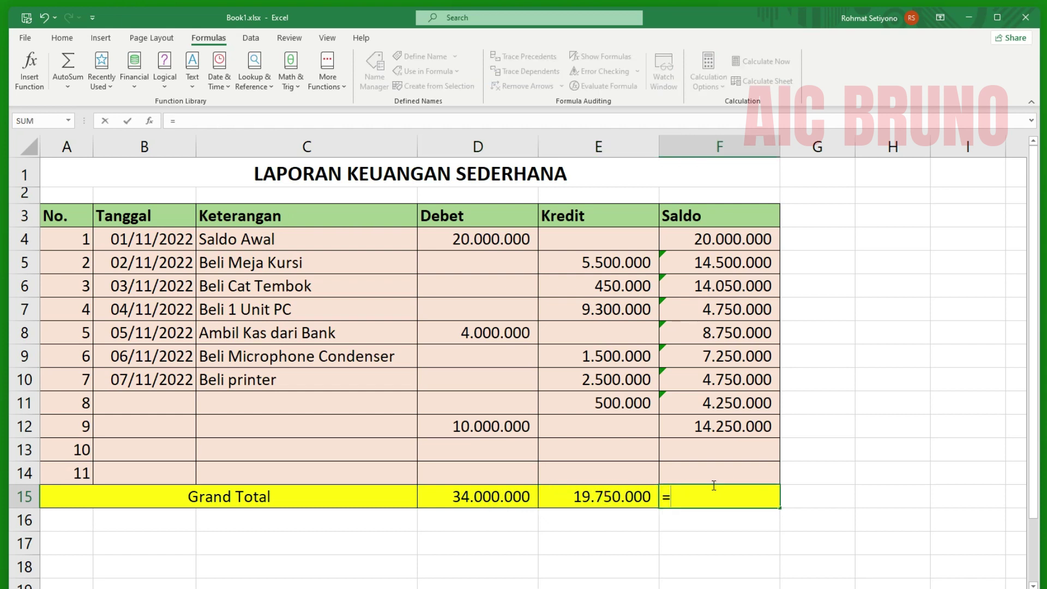
key(Escape)
Step: Enter the formula =D15-E15 in Grand Total Saldo cell F15 and make the result bold
click(698, 462)
click(689, 492)
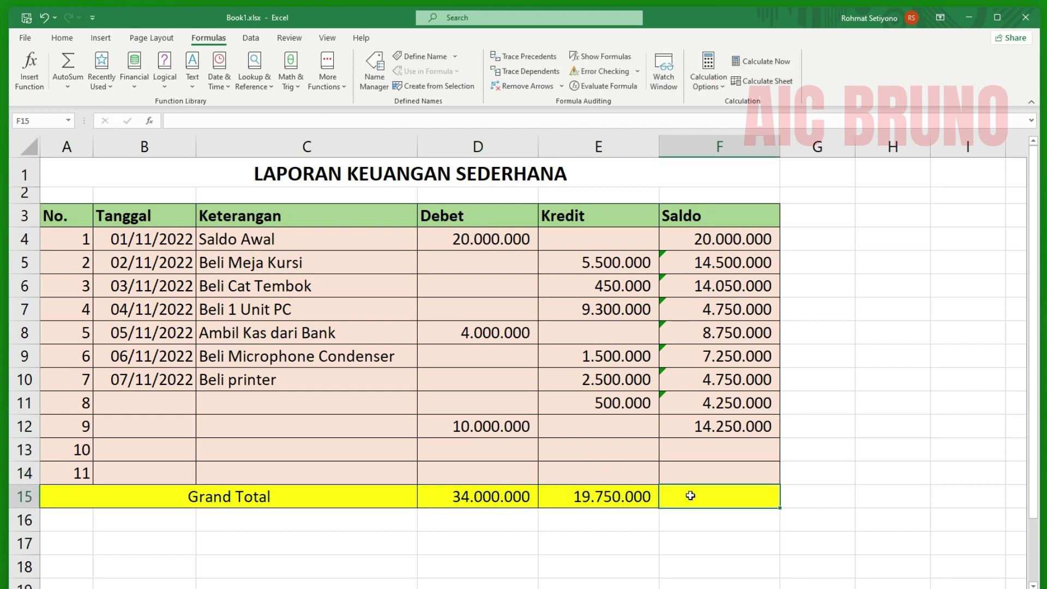
text(=)
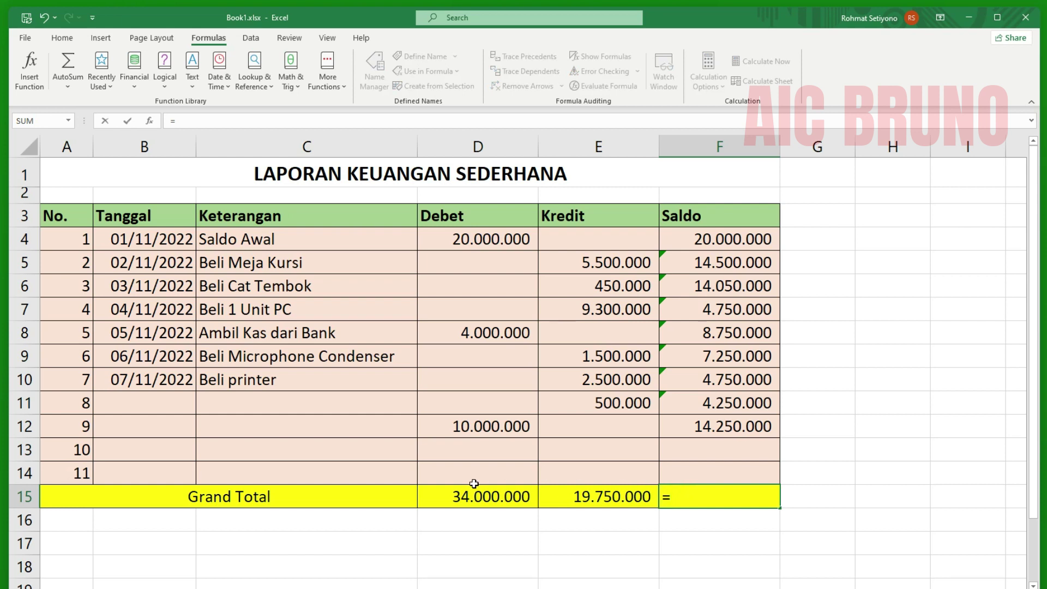
click(495, 488)
text(-)
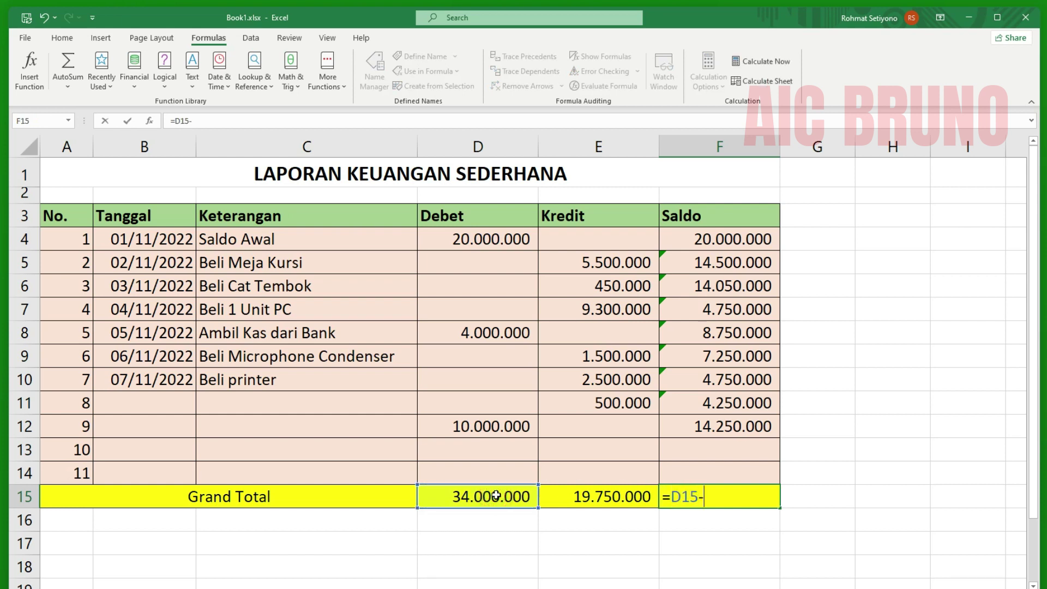
click(611, 496)
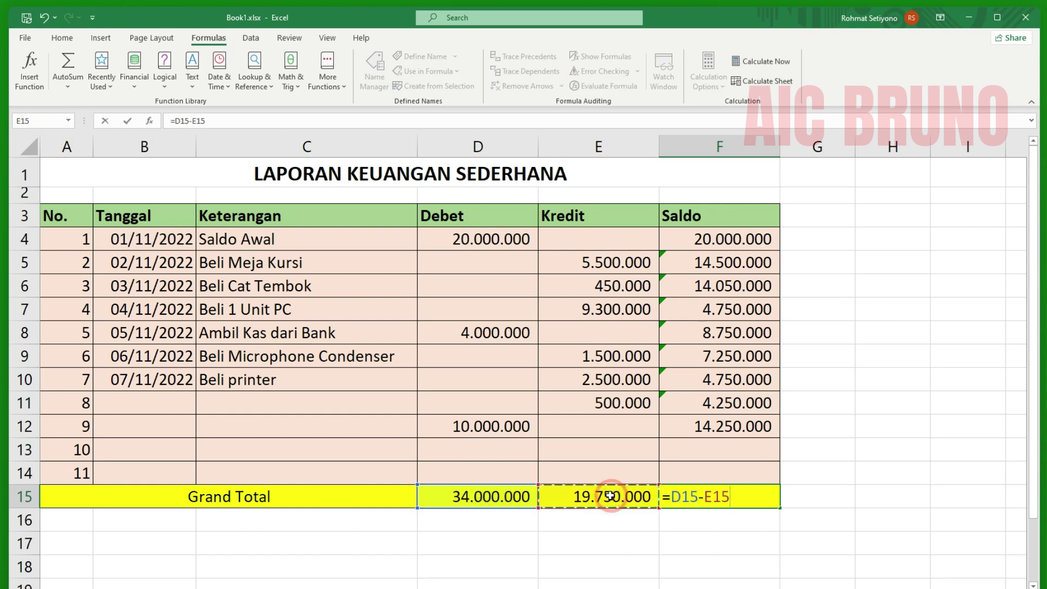
key(Return)
click(736, 494)
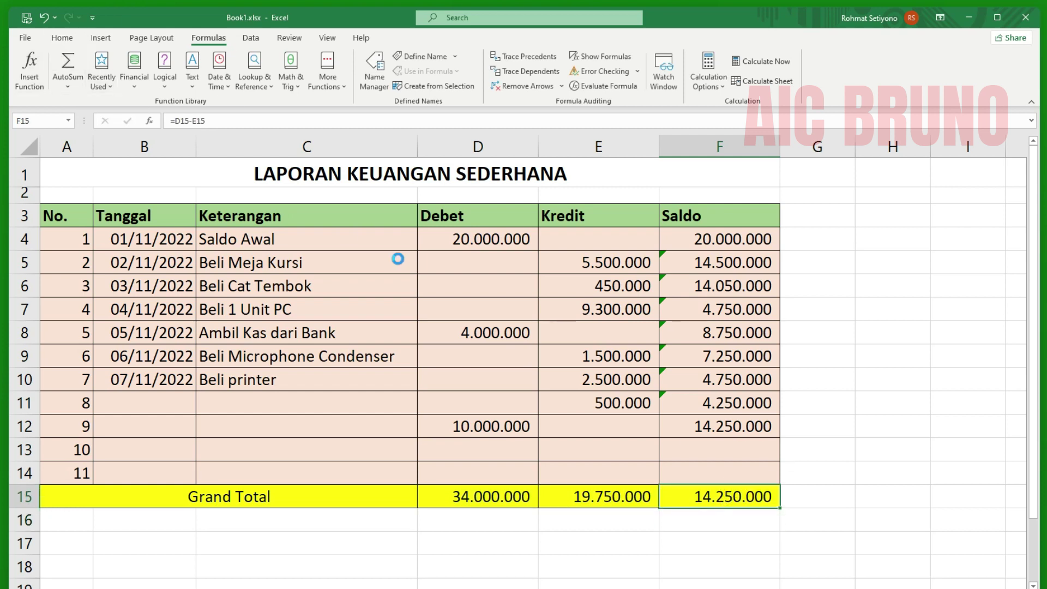
key(ctrl+b)
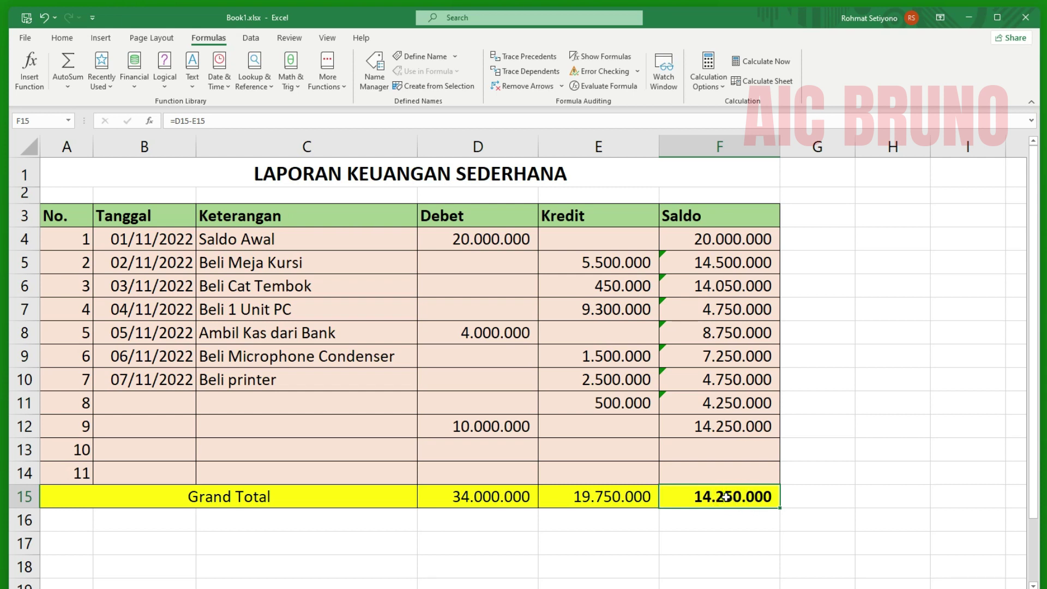
Step: Compare the last running balance in F12 with the Grand Total Saldo in F15
click(743, 424)
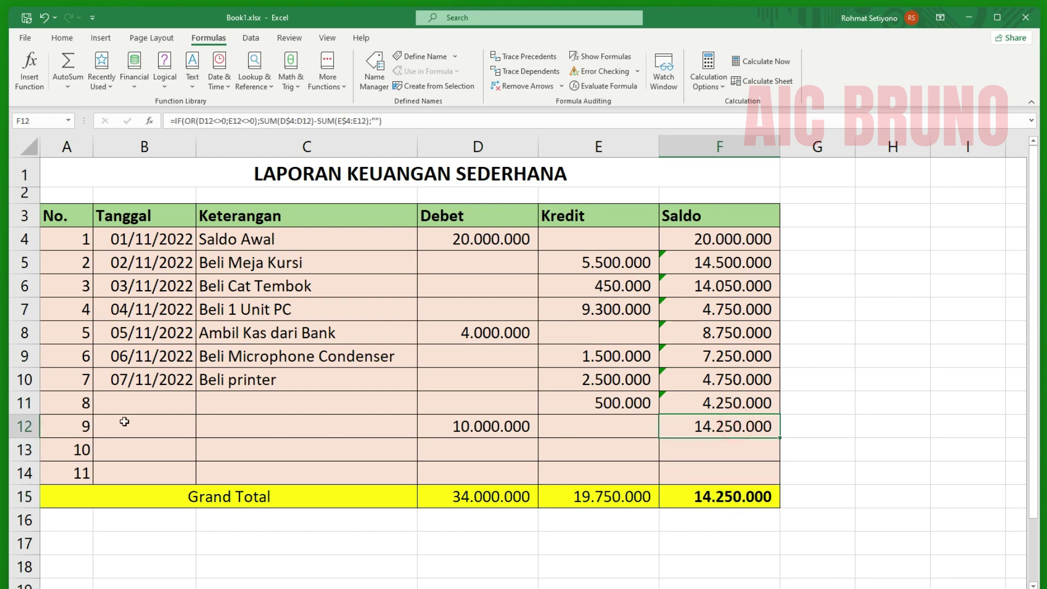
click(742, 426)
click(720, 496)
click(736, 427)
click(723, 493)
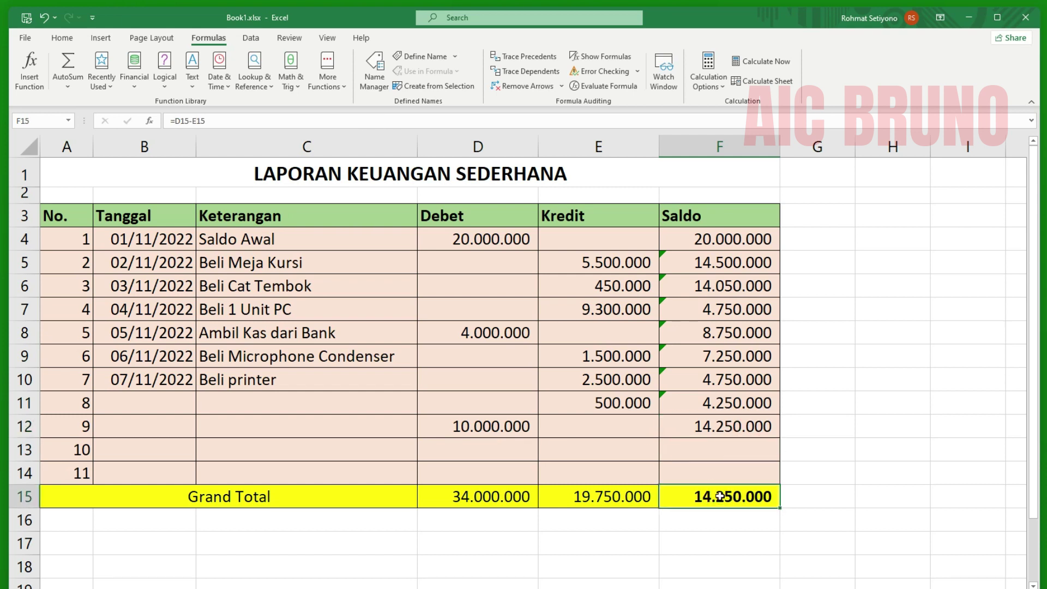
click(725, 426)
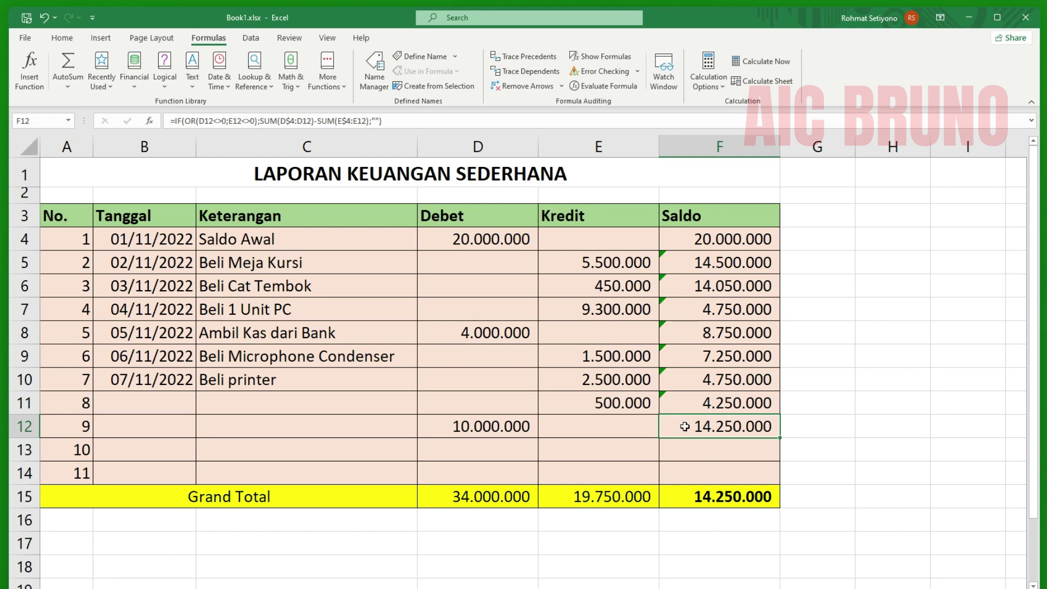
click(721, 498)
click(734, 422)
click(716, 491)
click(736, 430)
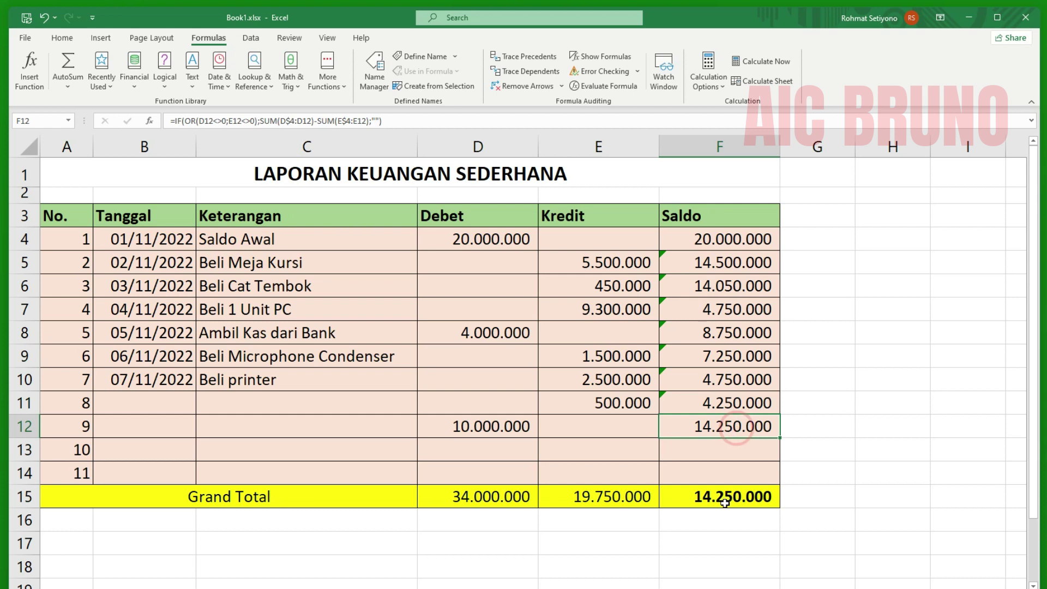